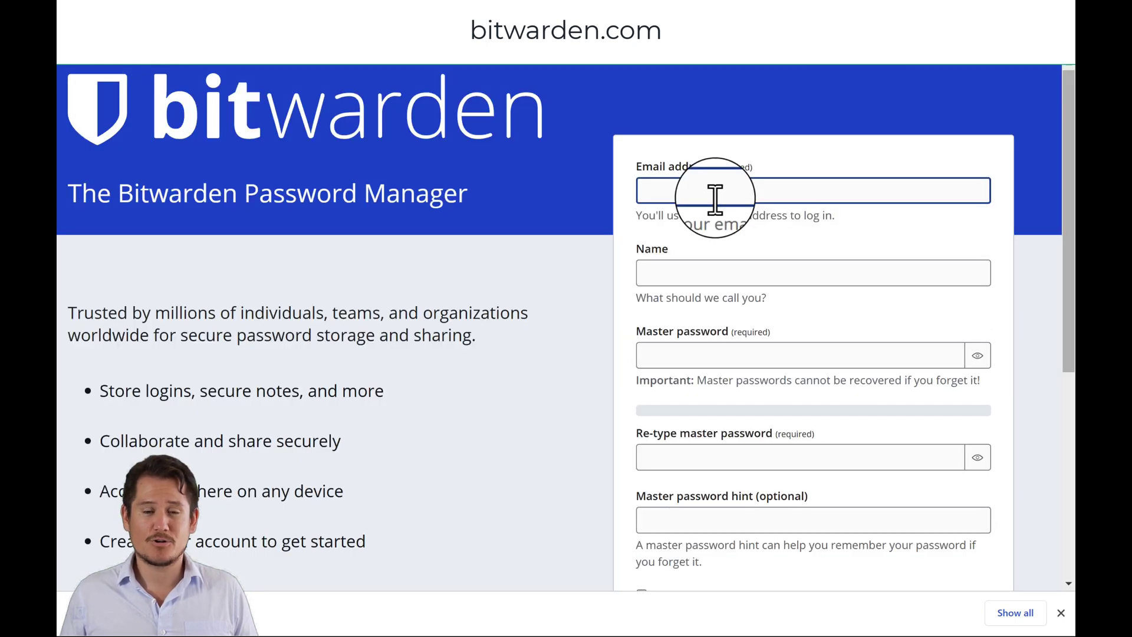
Enter a strong master password and paste the same password into the re-type field
left_click(847, 356)
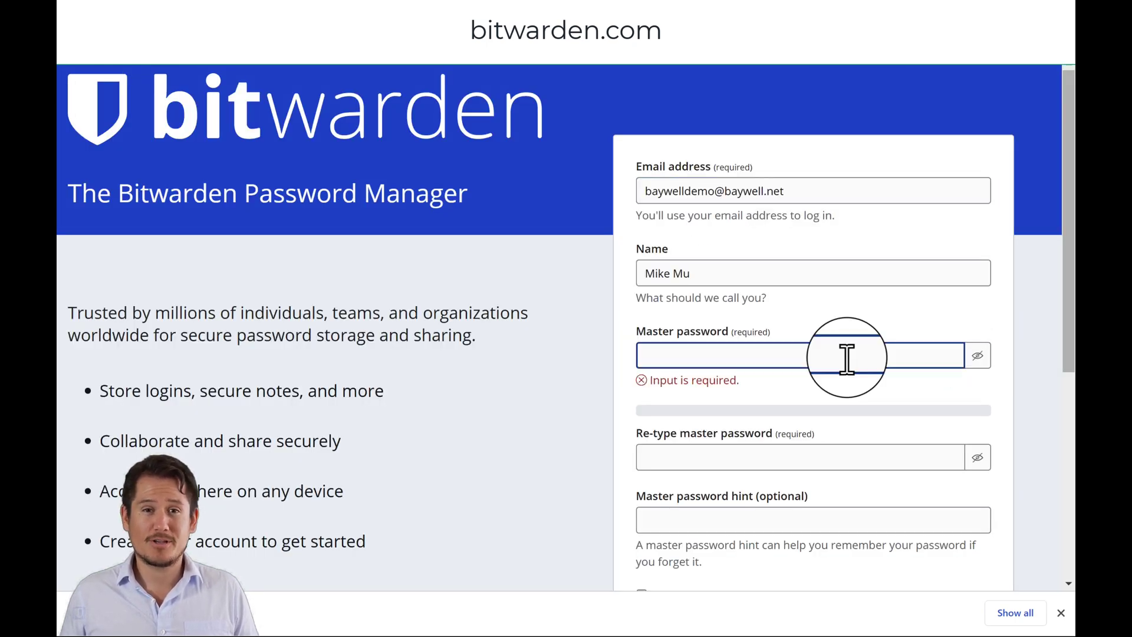
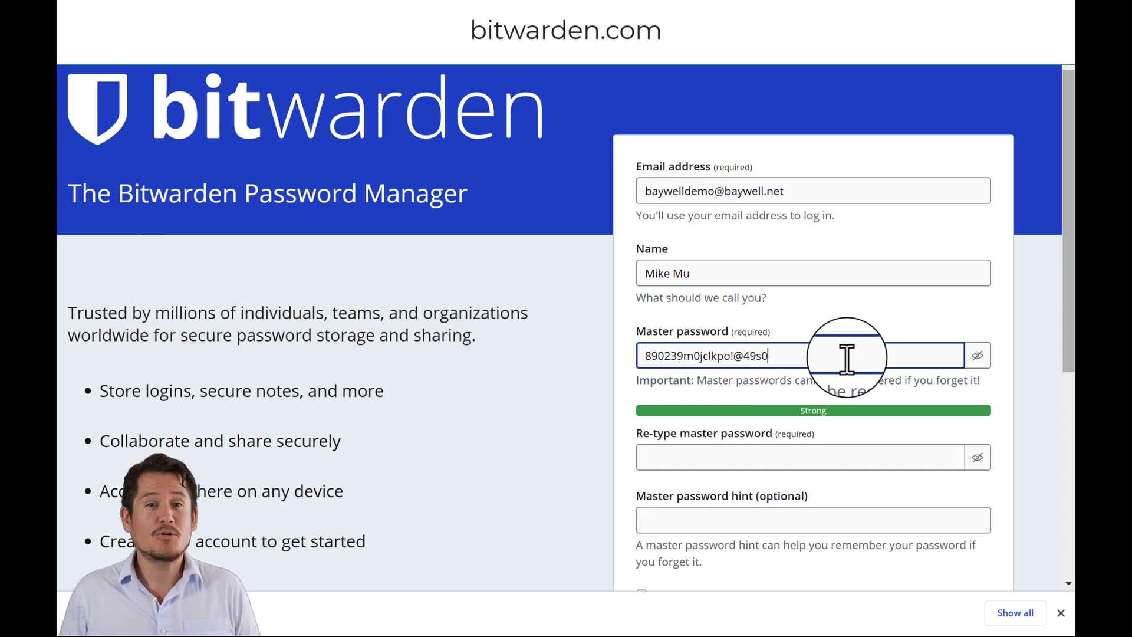
triple_click(734, 356)
right_click(734, 356)
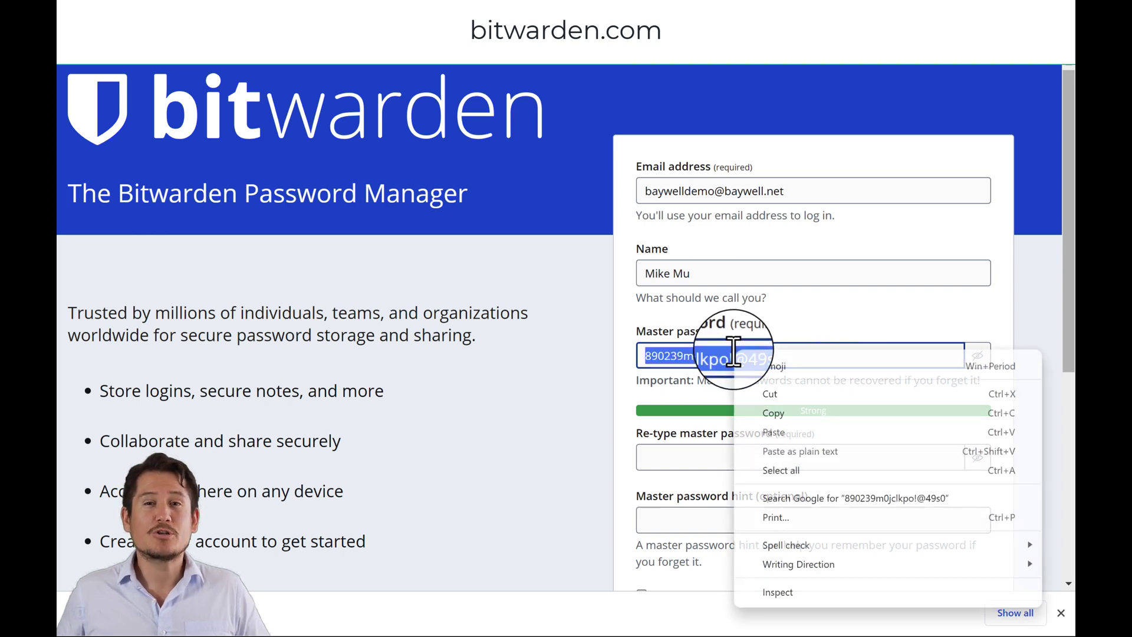
left_click(790, 408)
left_click(750, 462)
right_click(750, 462)
left_click(797, 330)
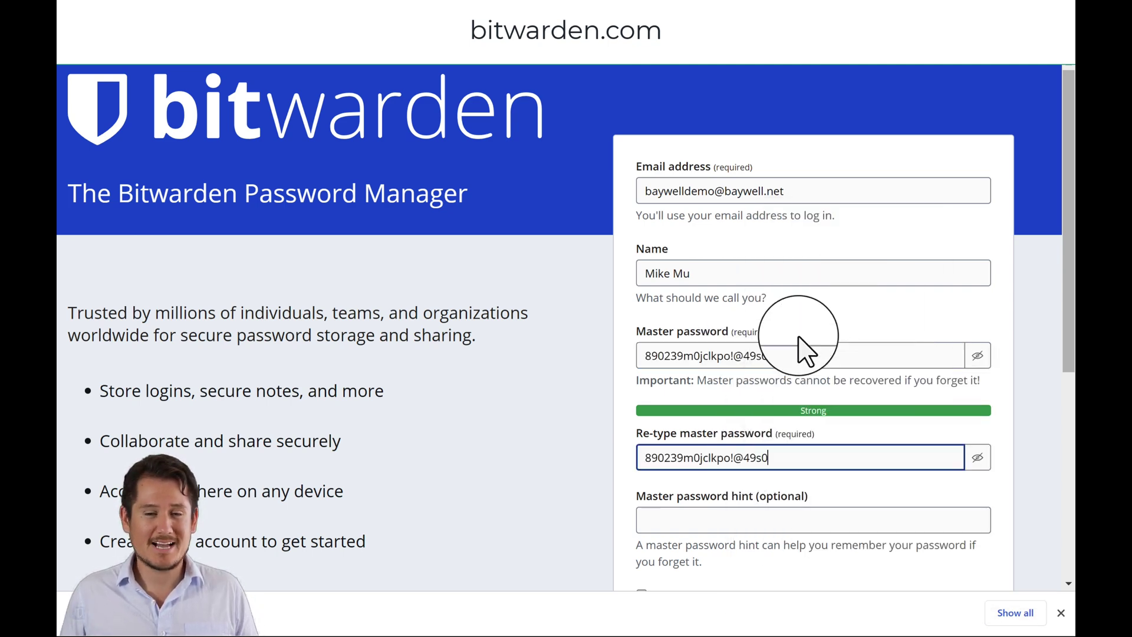
Add the hint 'Don't bother.' and accept the Terms of Service and Privacy Policy
scroll(806, 470, "down", 3)
scroll(804, 442, "up", 1)
left_click(777, 452)
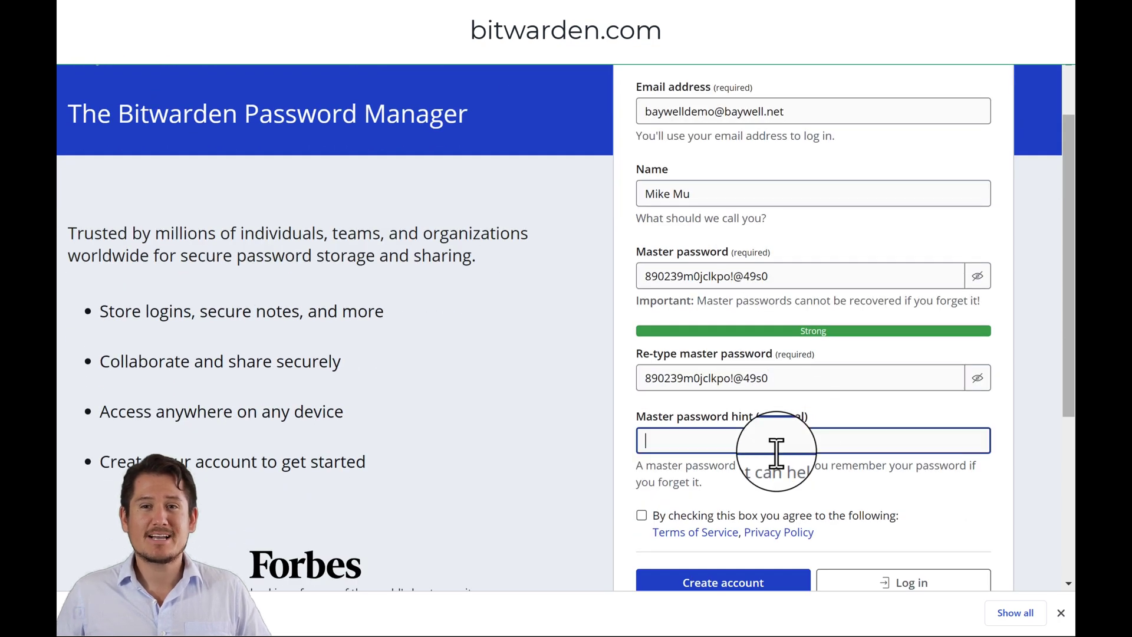
type("Don't ")
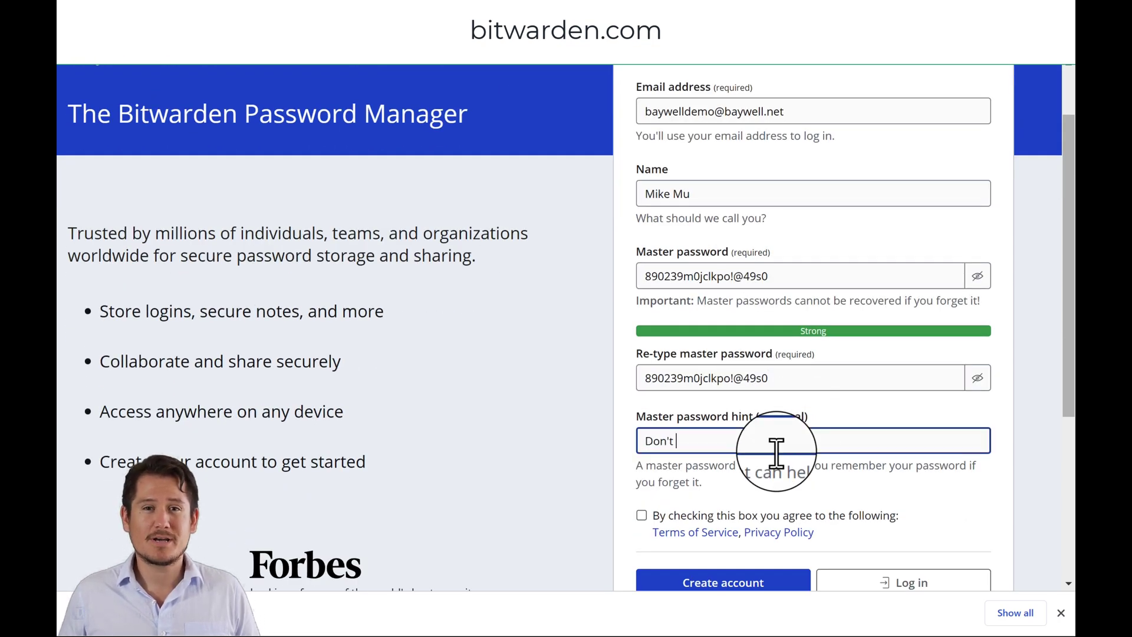
type("bother.")
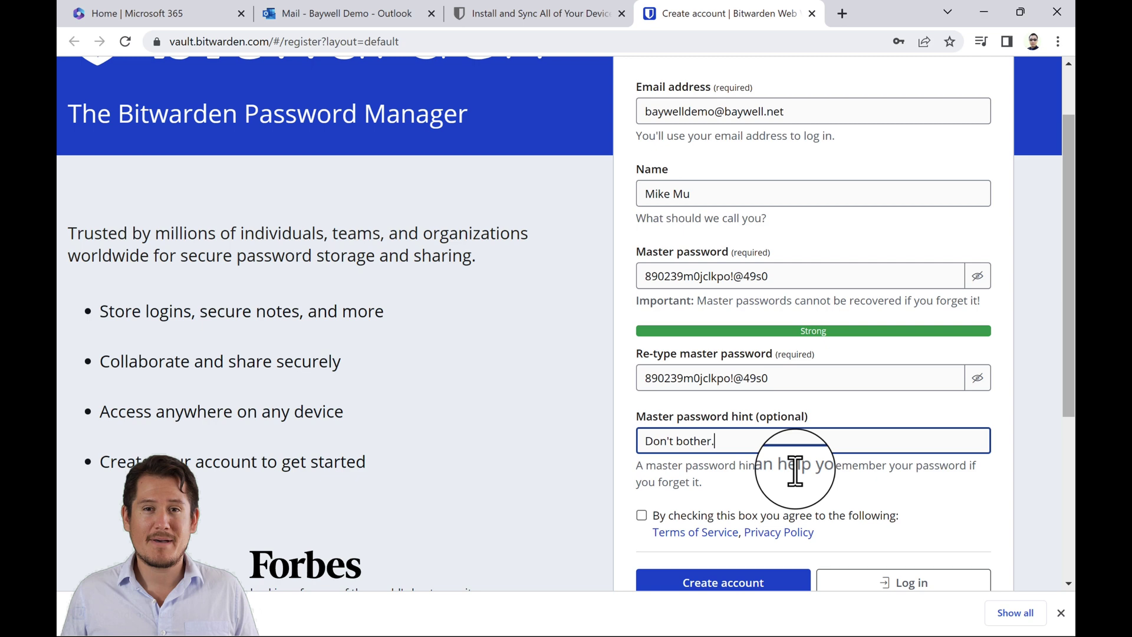
left_click(642, 515)
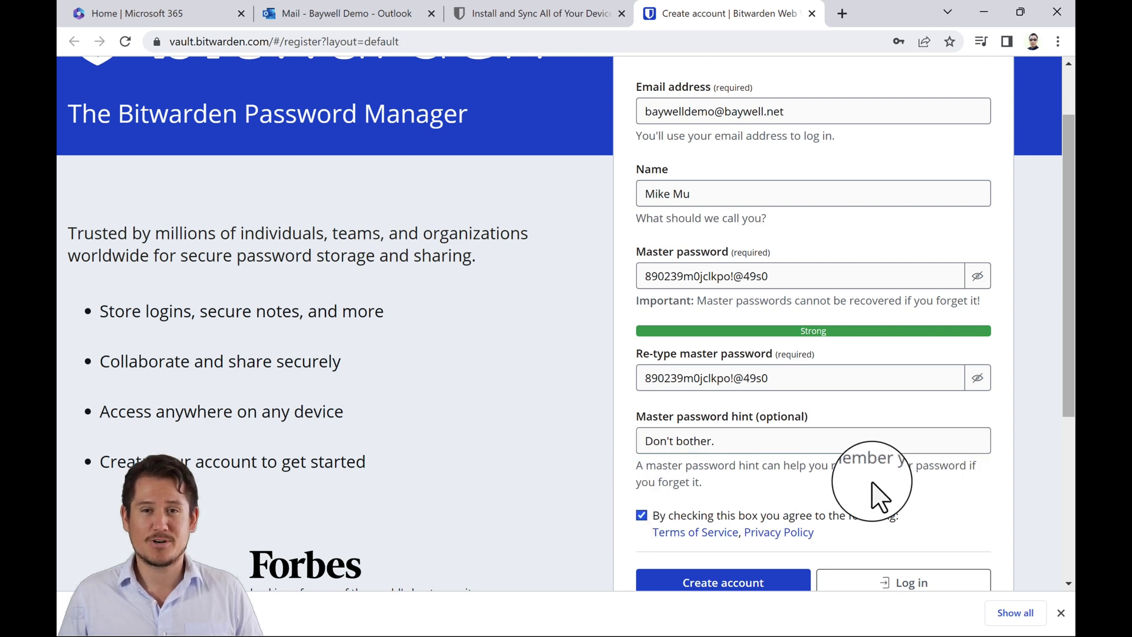
Submit the sign-up form and solve the hCaptcha by selecting the alarm clock and watch images
left_click(716, 579)
scroll(737, 496, "down", 3)
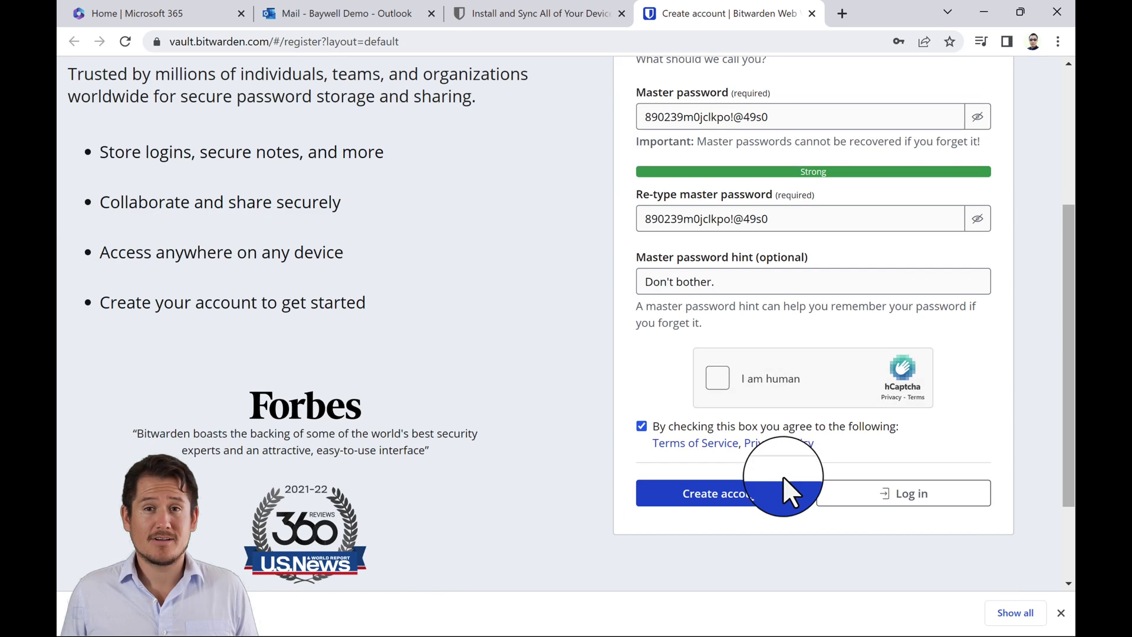
left_click(718, 378)
scroll(626, 513, "down", 3)
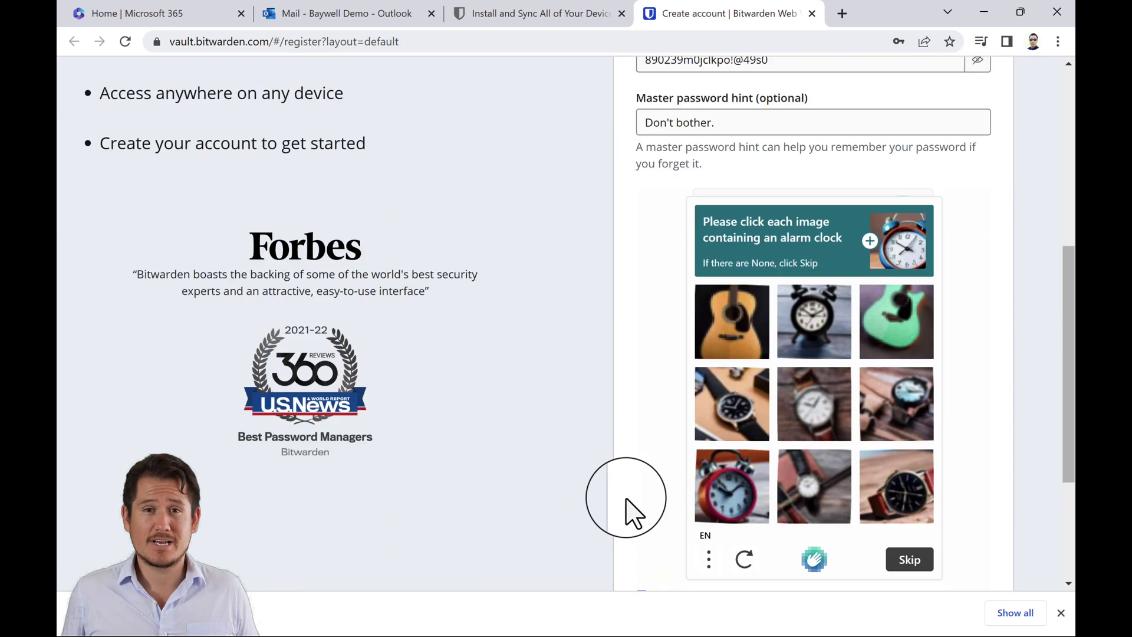
left_click(815, 317)
left_click(744, 395)
left_click(814, 401)
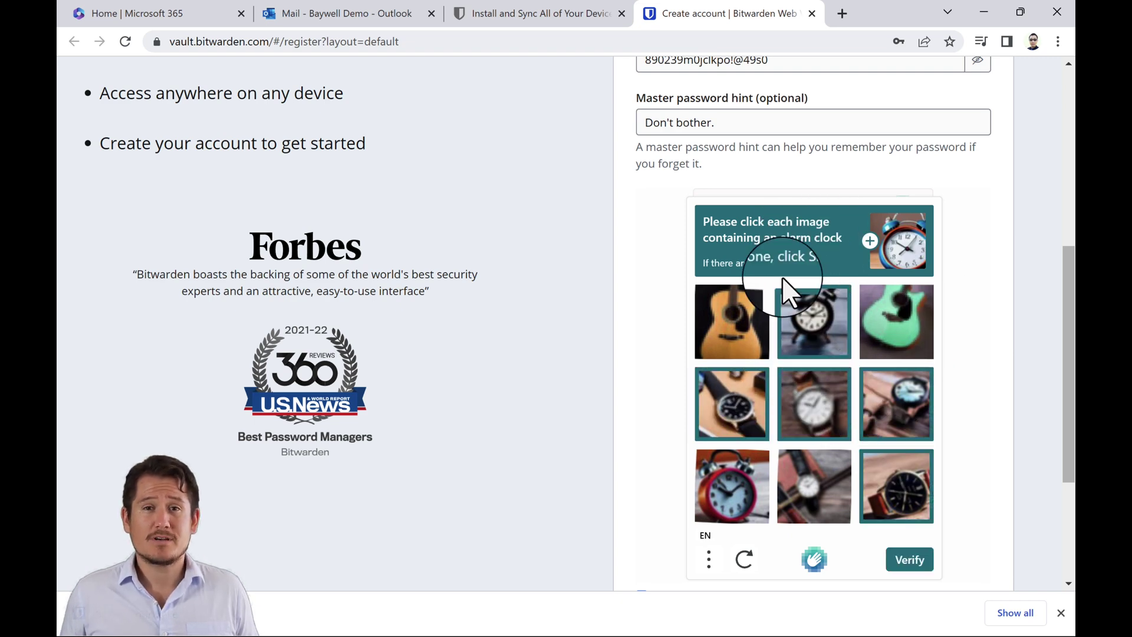
left_click(910, 559)
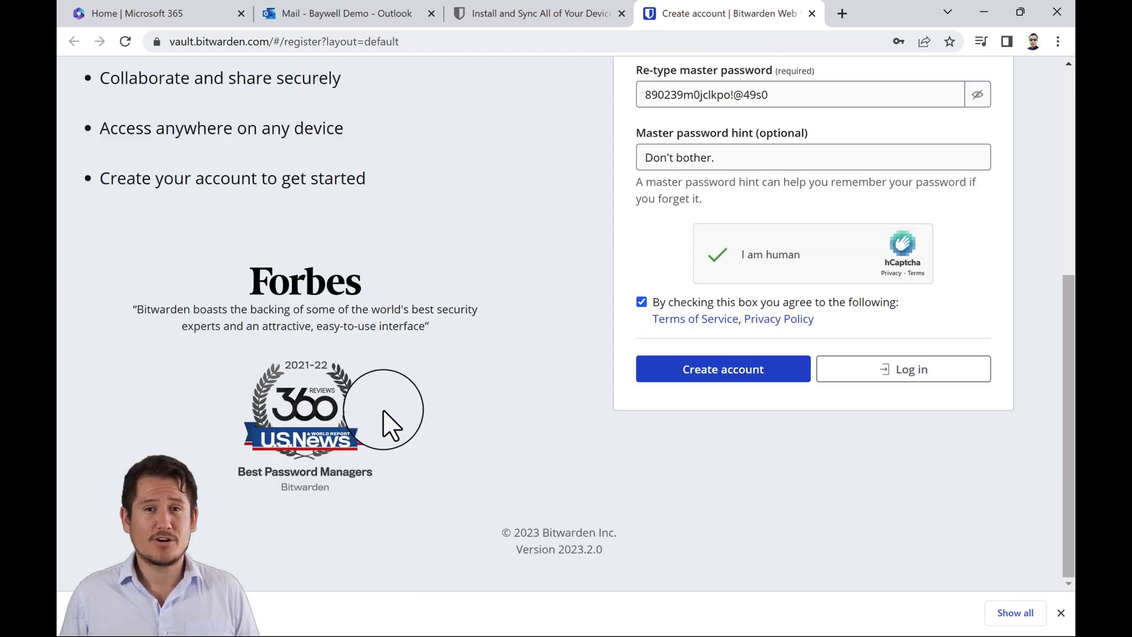
Create the account, continue, and paste the master password to log in
left_click(758, 378)
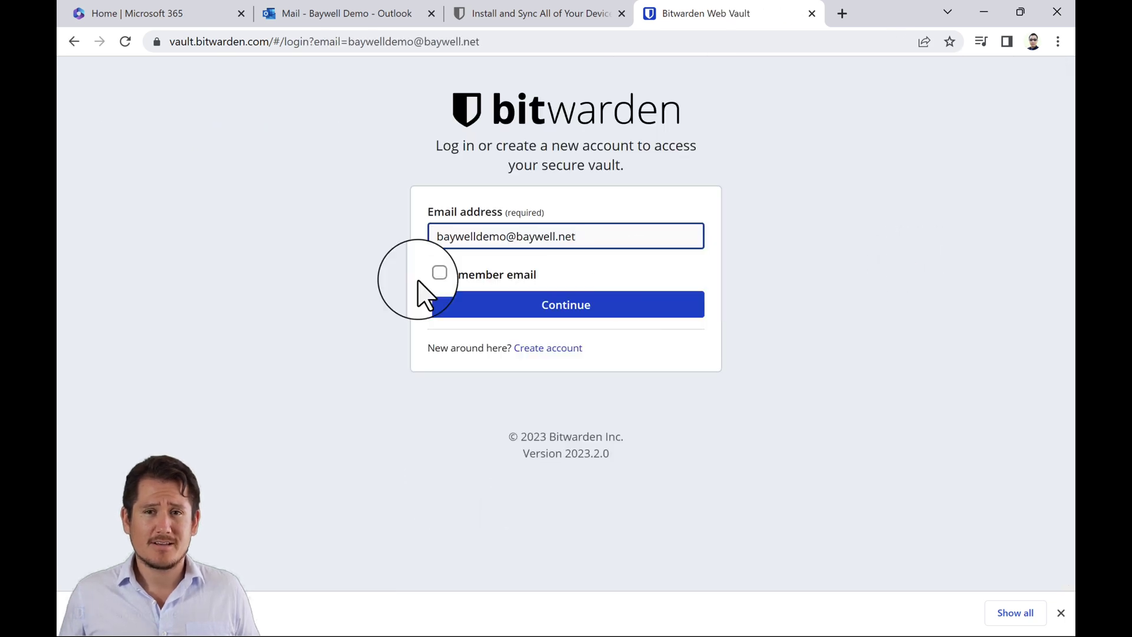
left_click(643, 307)
left_click(593, 237)
right_click(594, 238)
left_click(661, 396)
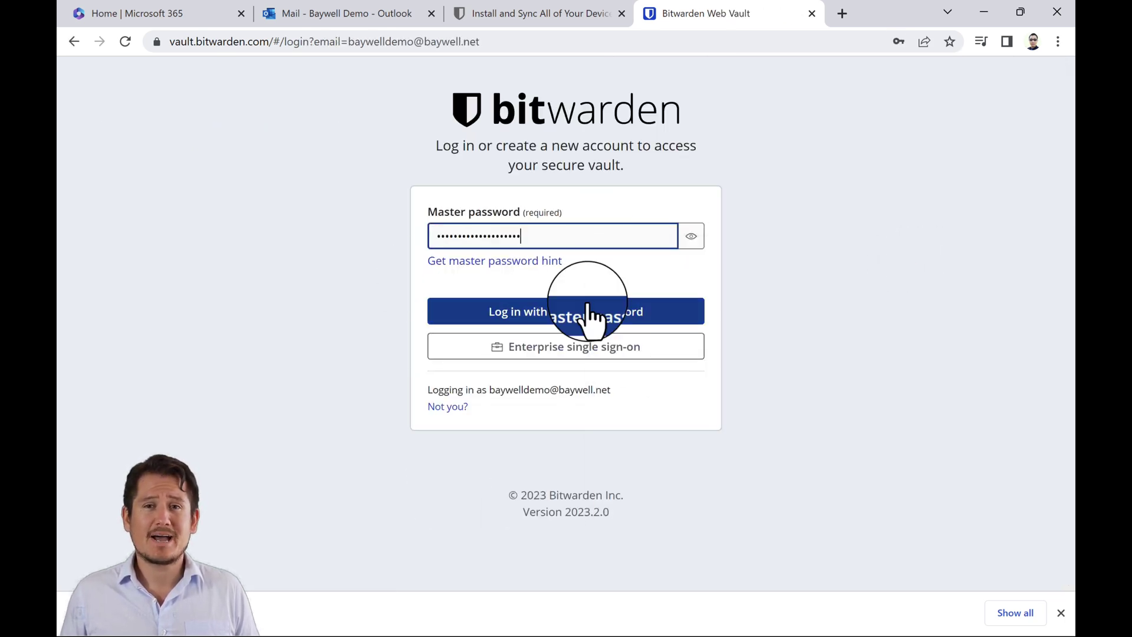
left_click(586, 314)
Pass the login hCaptcha check and enter the empty vault
left_click(494, 320)
scroll(744, 406, "down", 4)
left_click(652, 442)
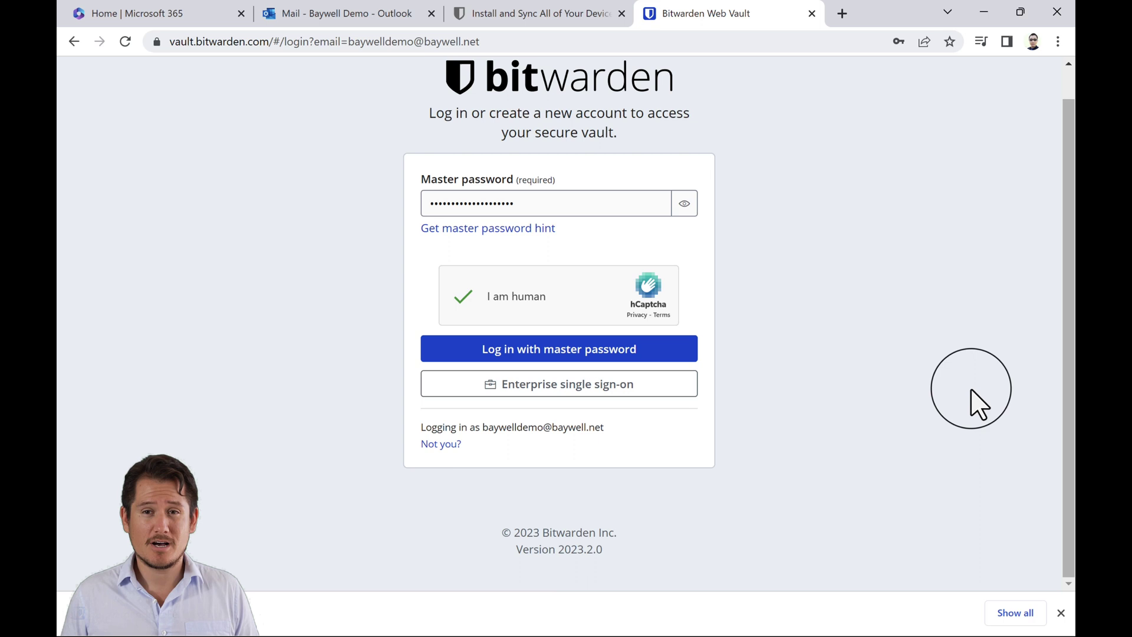
left_click(611, 366)
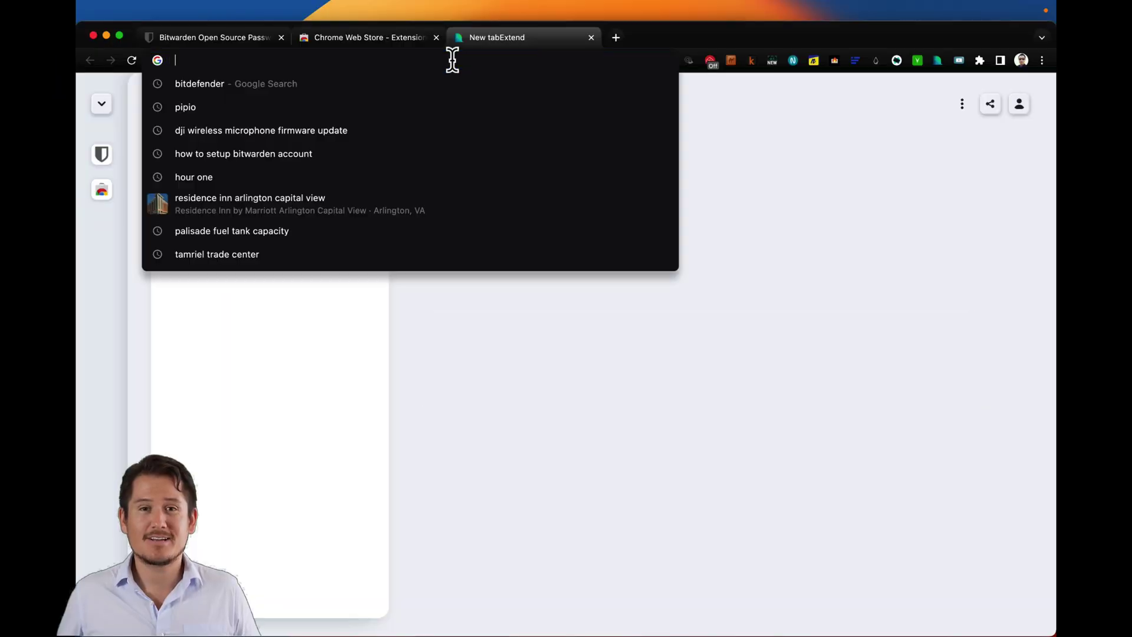
Search Google for 'chrome webstore' from the address bar
left_click(451, 56)
type("chrome")
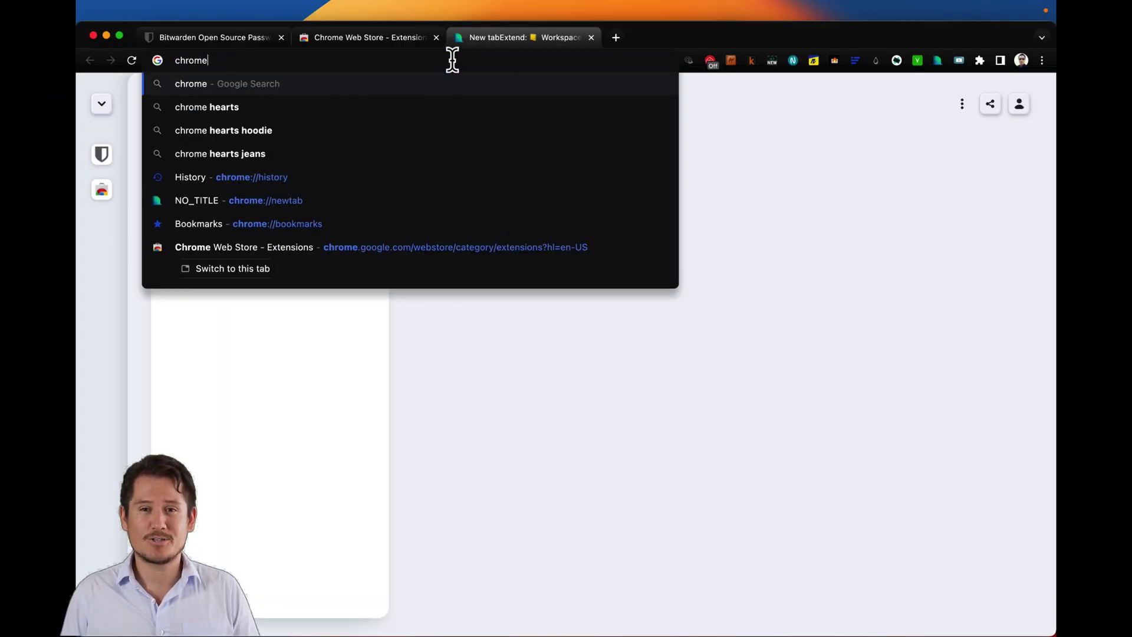
type(".google.")
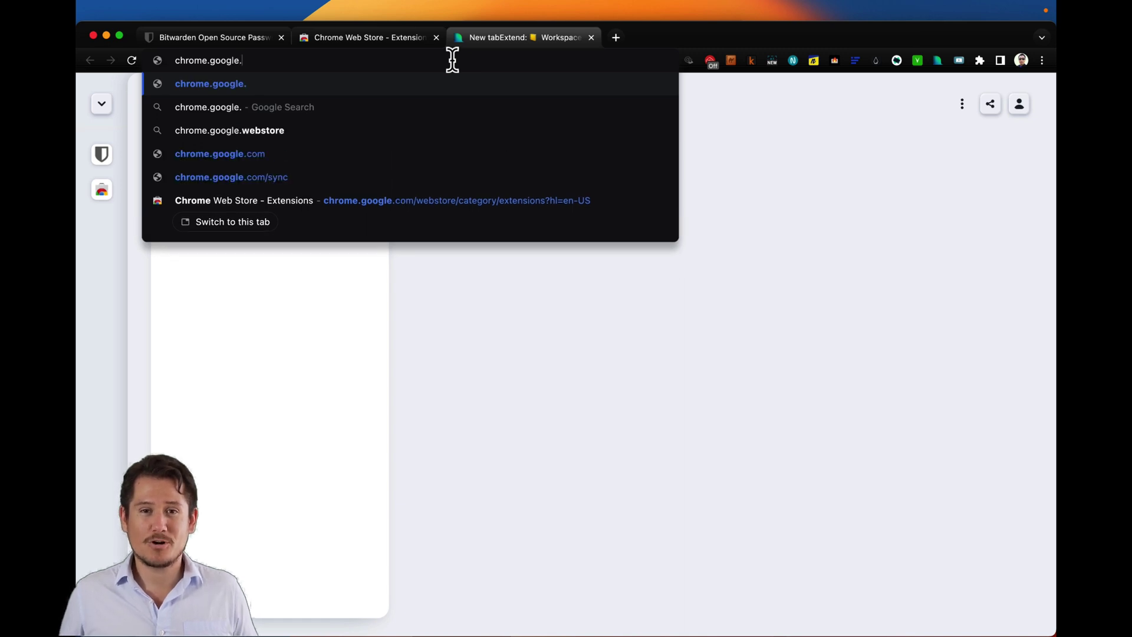
key("BackSpace")
key("BackSpace")
key("BackSpace")
key("BackSpace")
key("BackSpace")
key("BackSpace")
key("BackSpace")
key("BackSpace")
type("web")
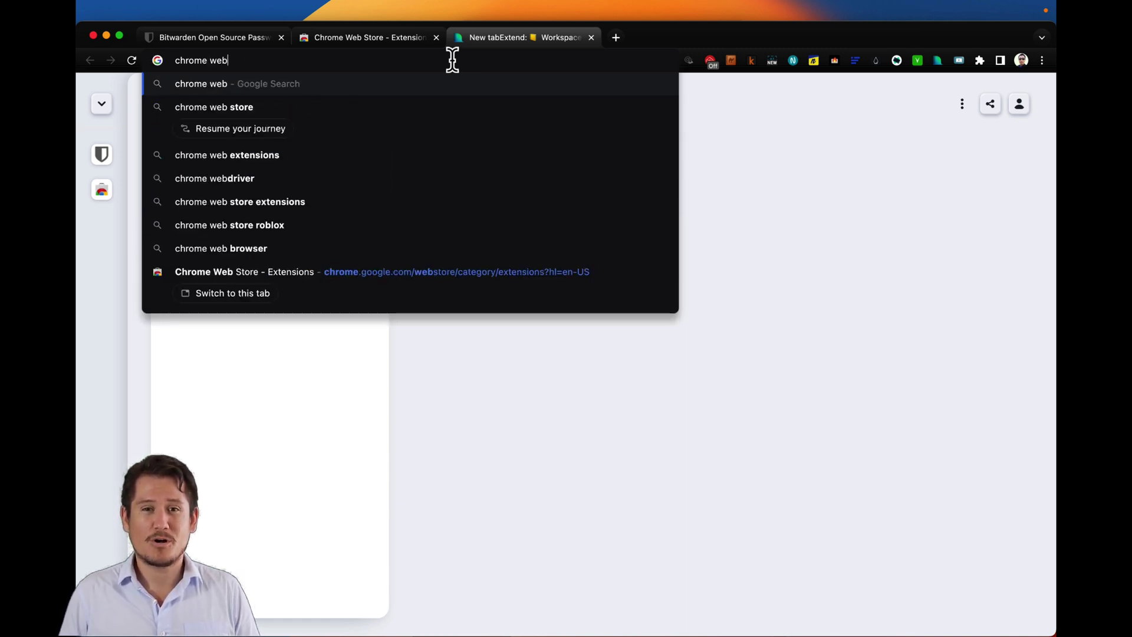
type("store")
key("Return")
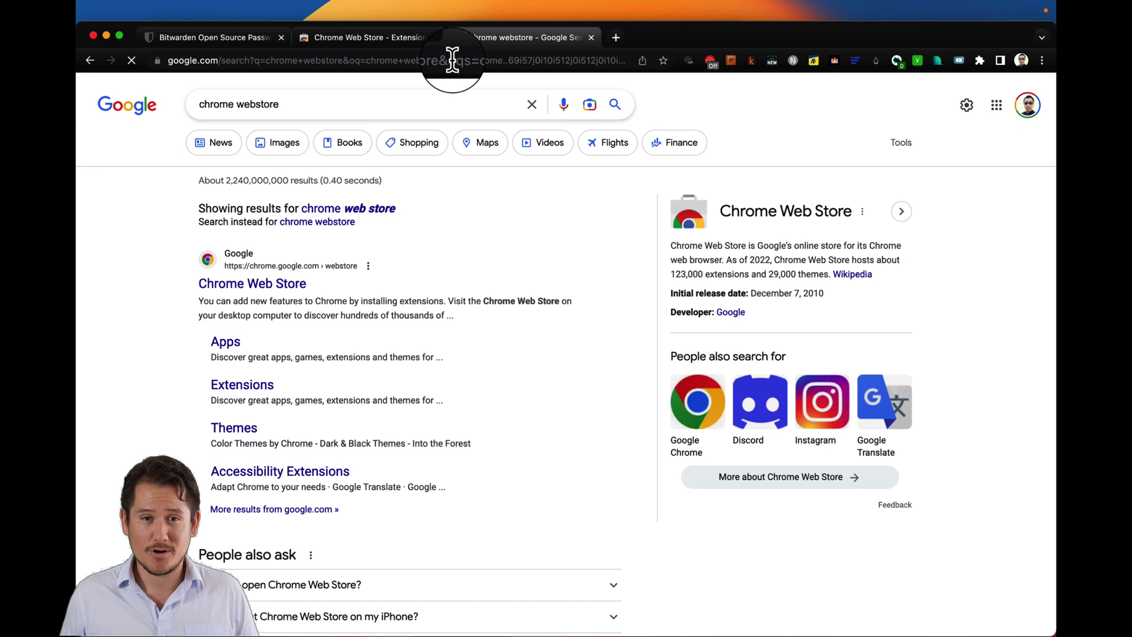
In the Chrome Web Store, find 'bitwarden' and add Bitwarden - Free Password Manager to Chrome
left_click(266, 286)
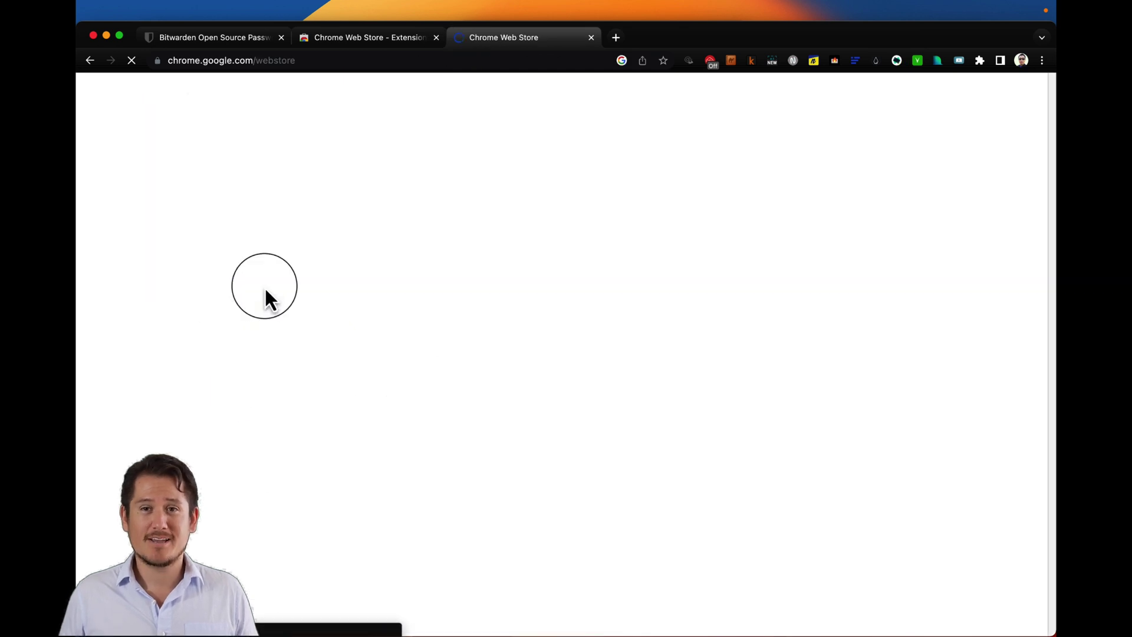
left_click(270, 142)
type("bit")
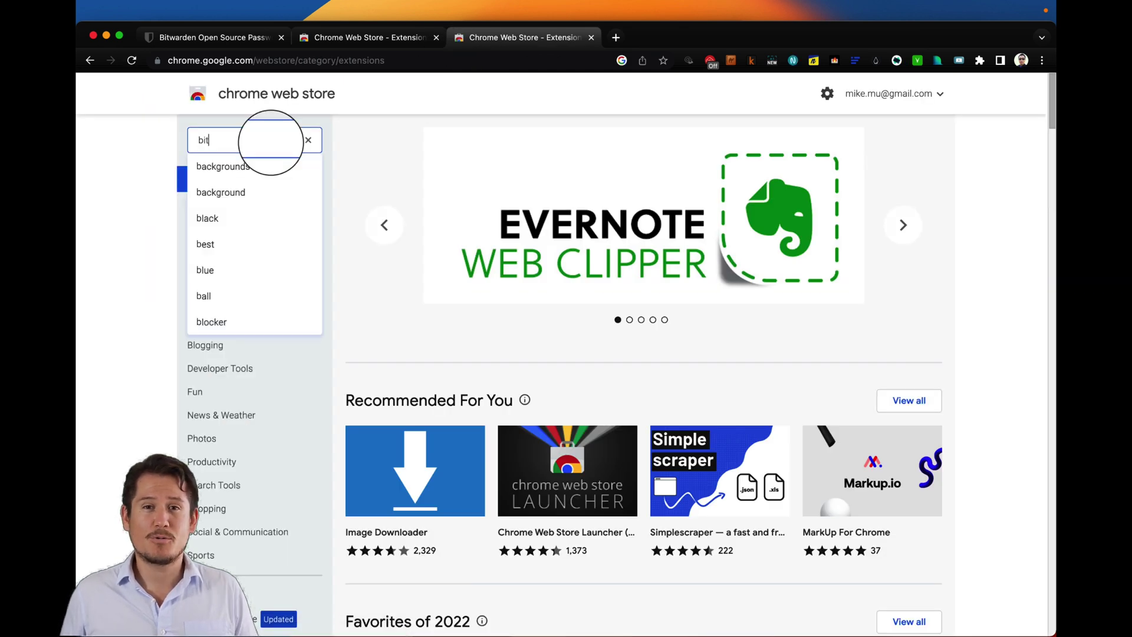
type("warden")
key("Return")
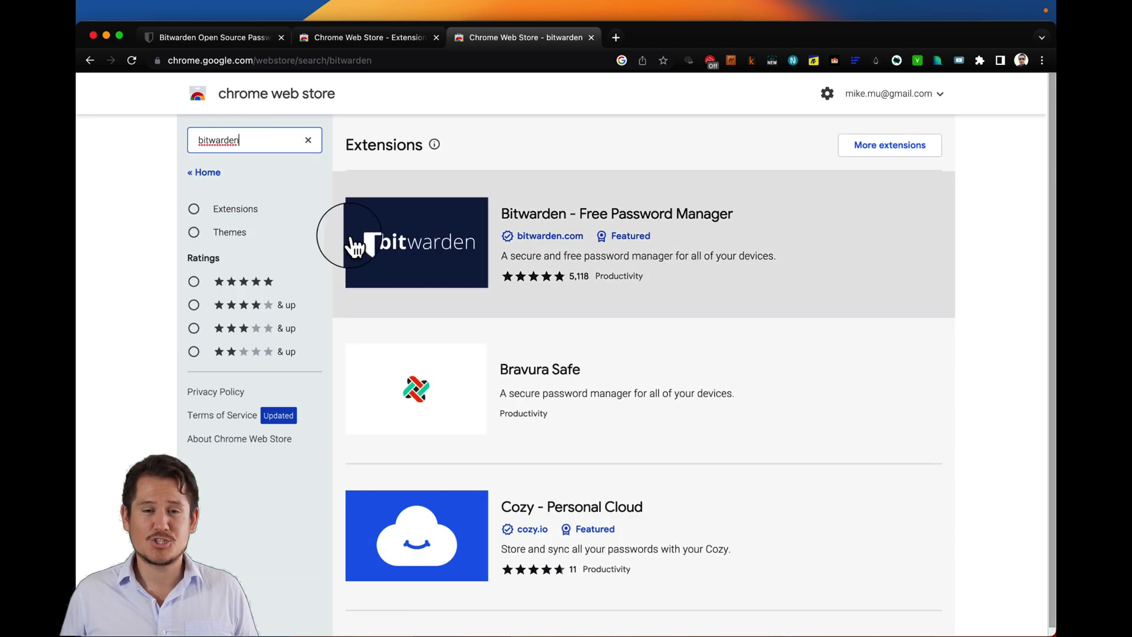
left_click(353, 242)
left_click(824, 194)
left_click(653, 382)
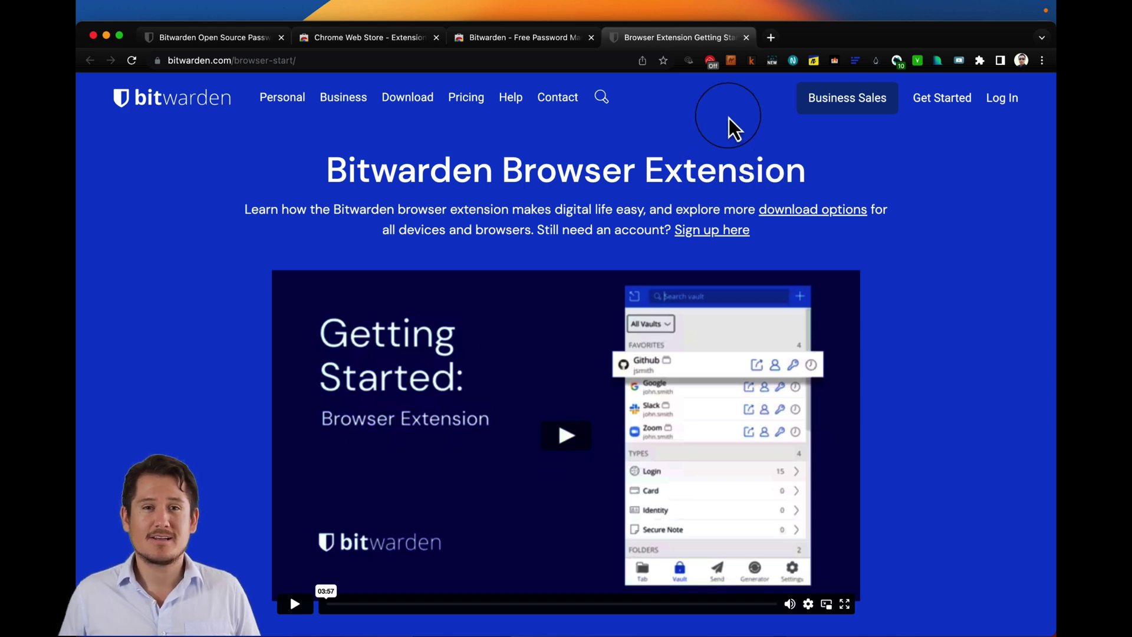
Pin the Bitwarden extension to the Chrome toolbar and open its popup
left_click(979, 61)
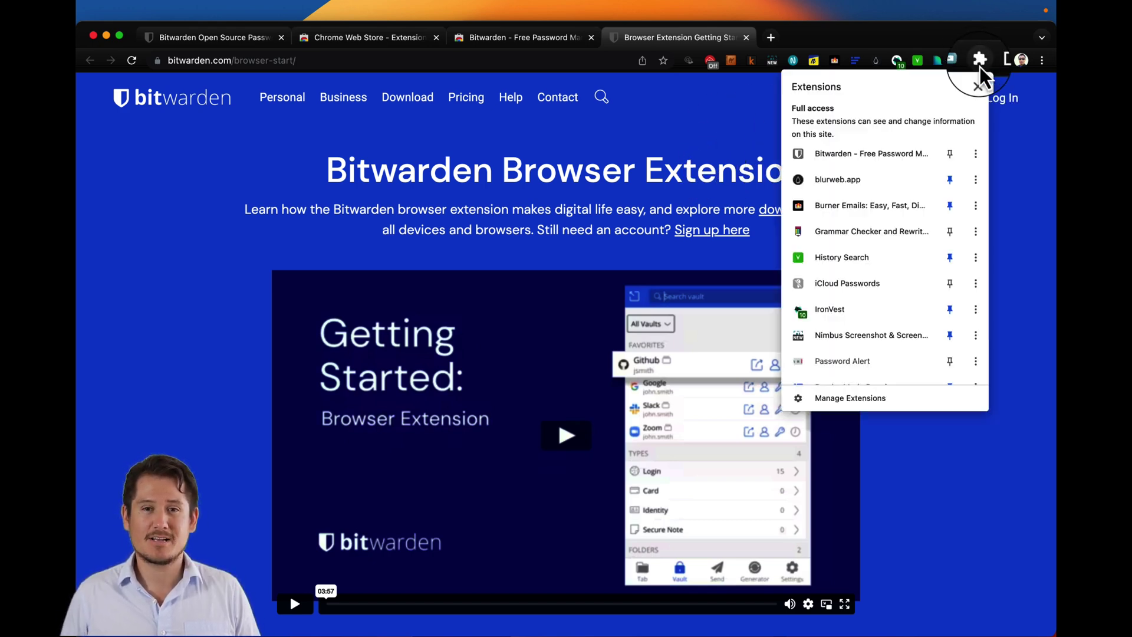
left_click(950, 154)
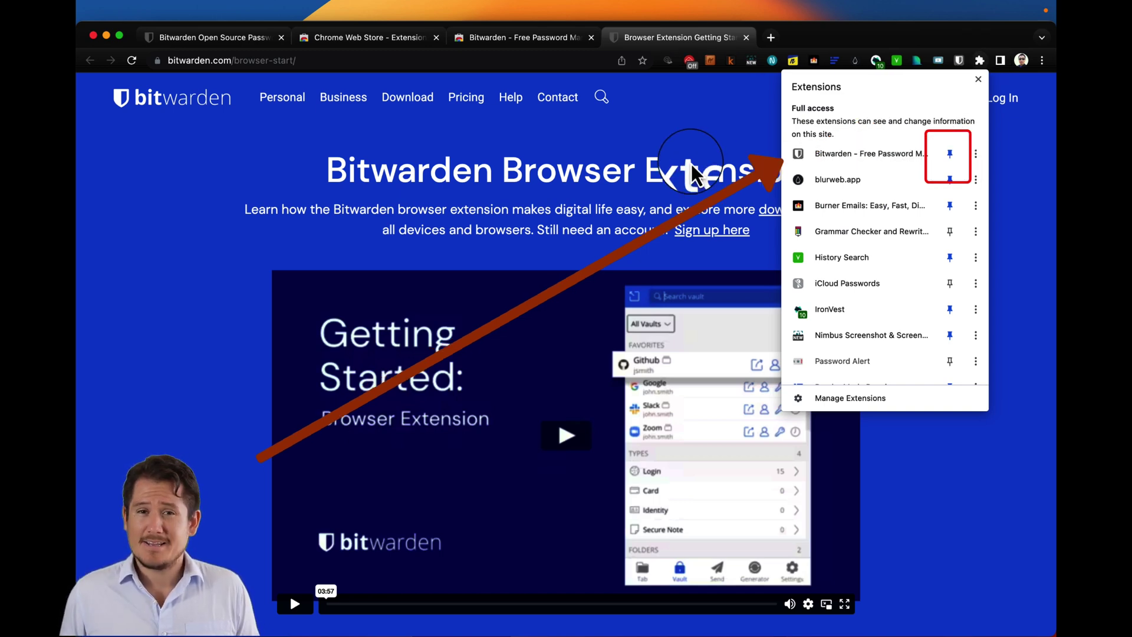
left_click(960, 61)
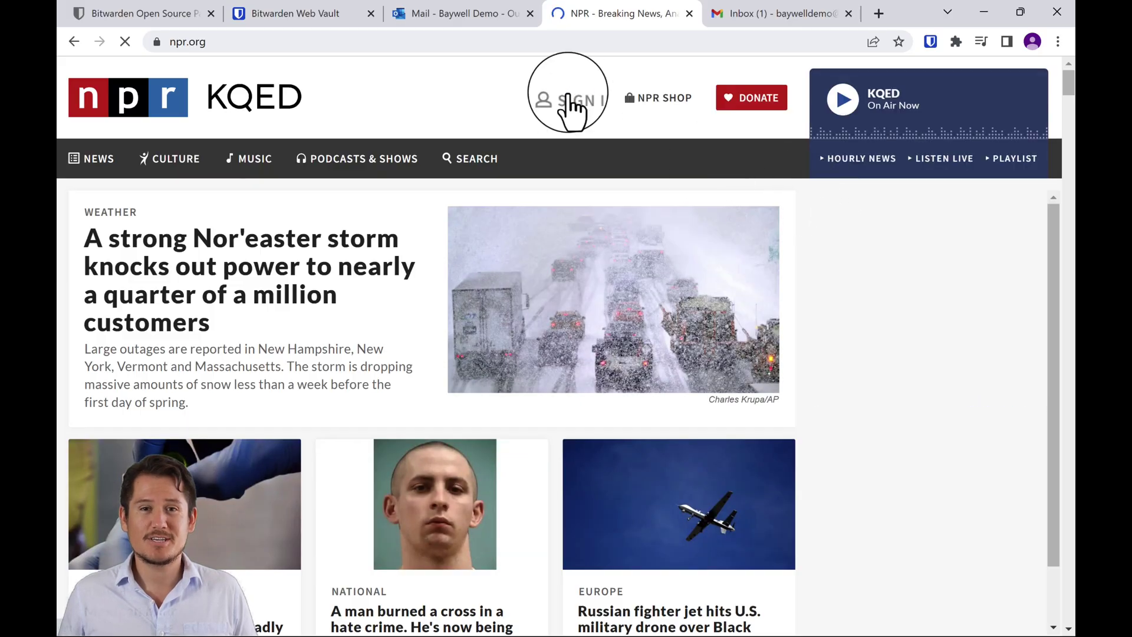
On npr.org, start a new account and fill in the first name, last name and e-mail
left_click(569, 101)
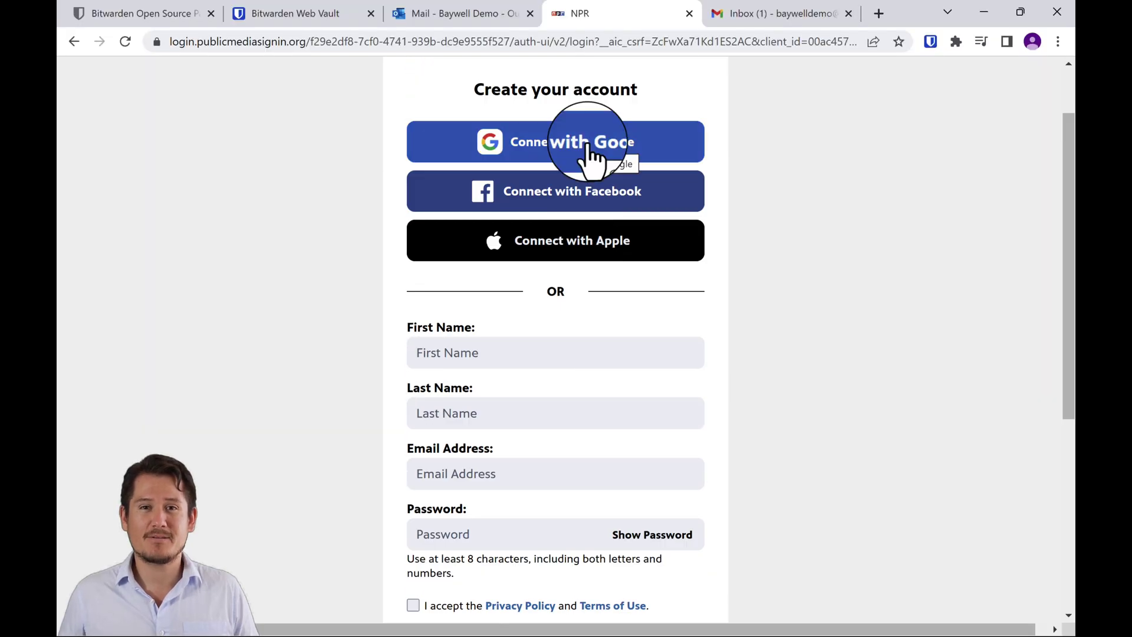
left_click(434, 353)
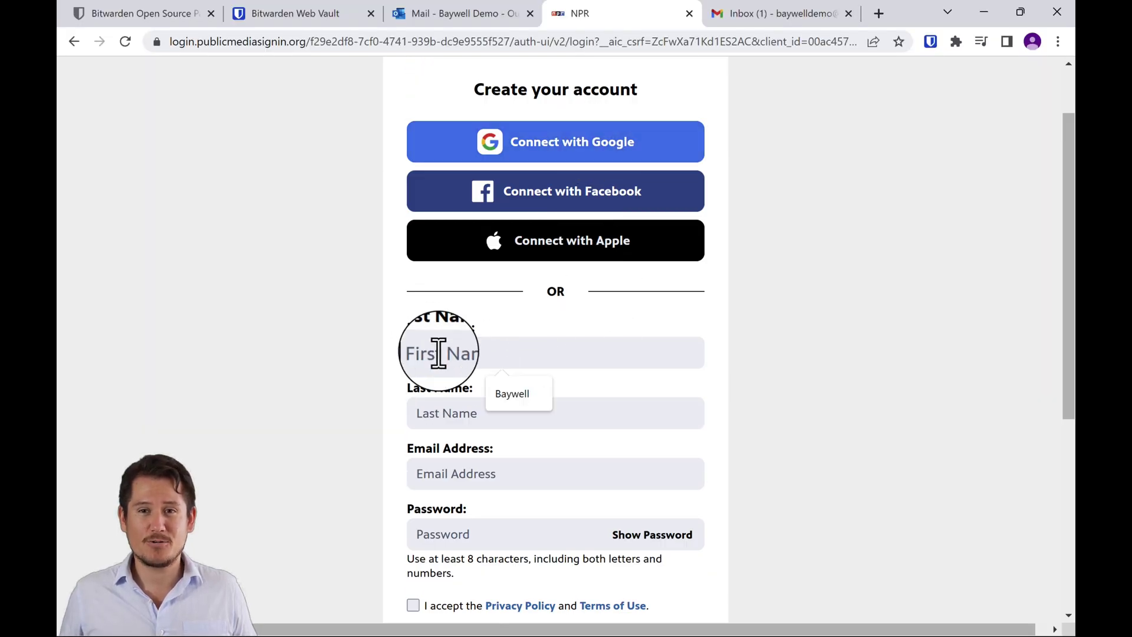
type("B")
scroll(519, 83, "down", 3)
key("Tab")
scroll(436, 296, "down", 1)
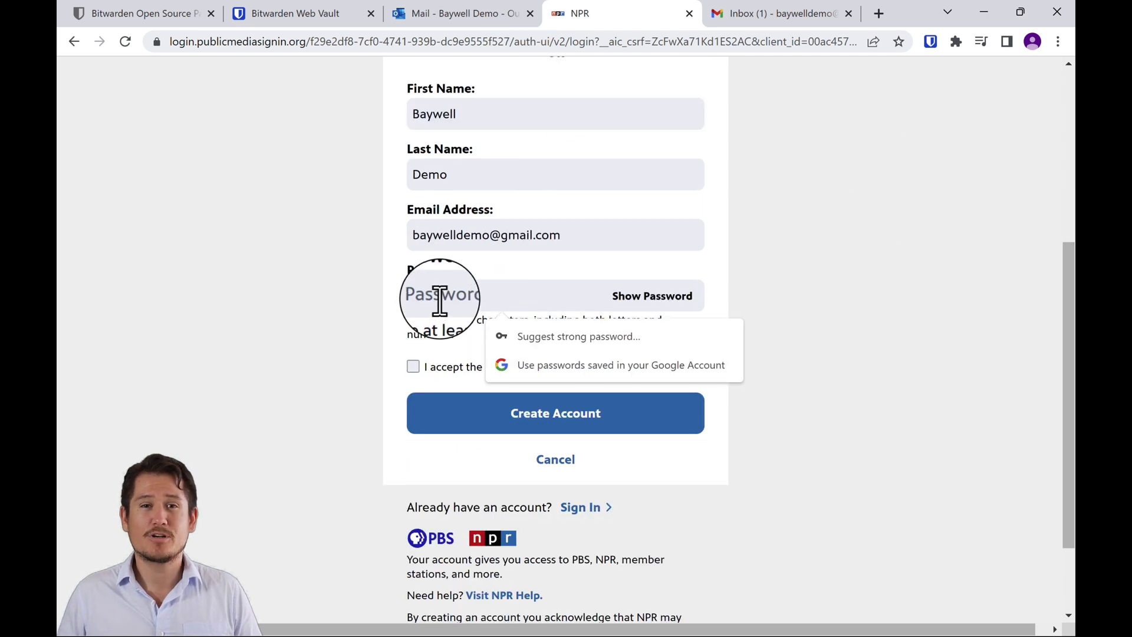
In Bitwarden's generator, choose a random Password type and lengthen it to 24 characters
left_click(933, 44)
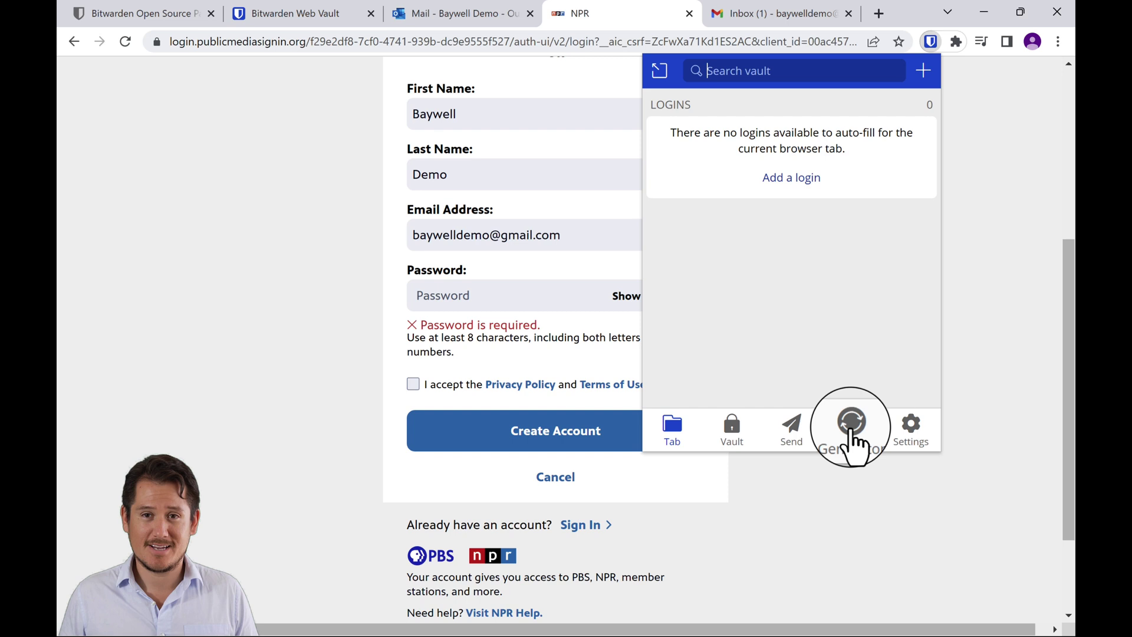
left_click(850, 428)
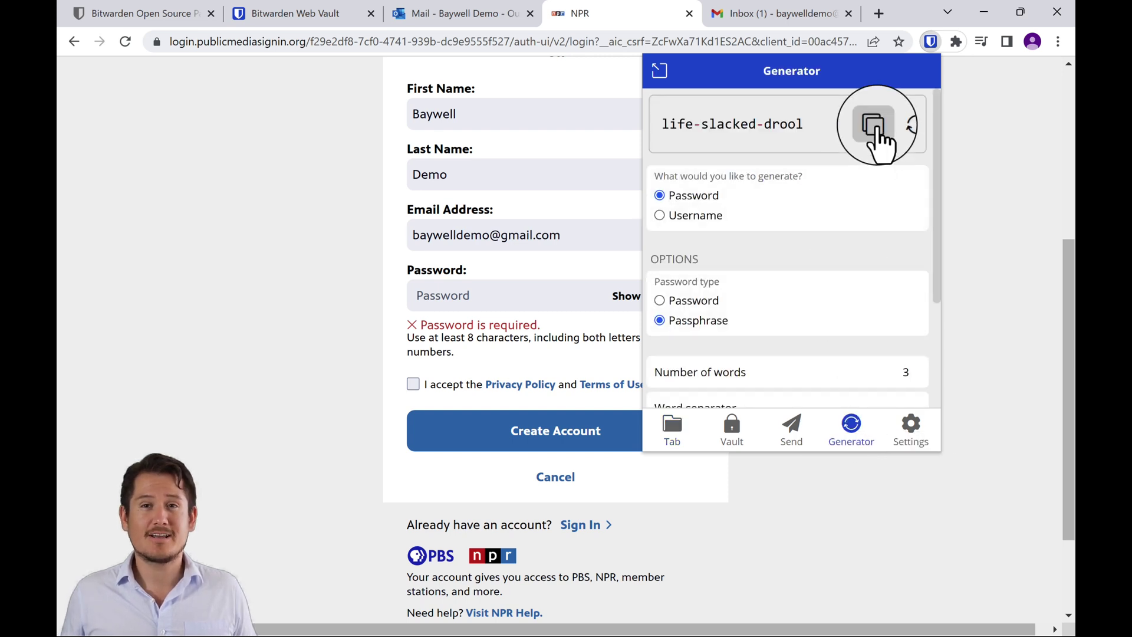
left_click(696, 302)
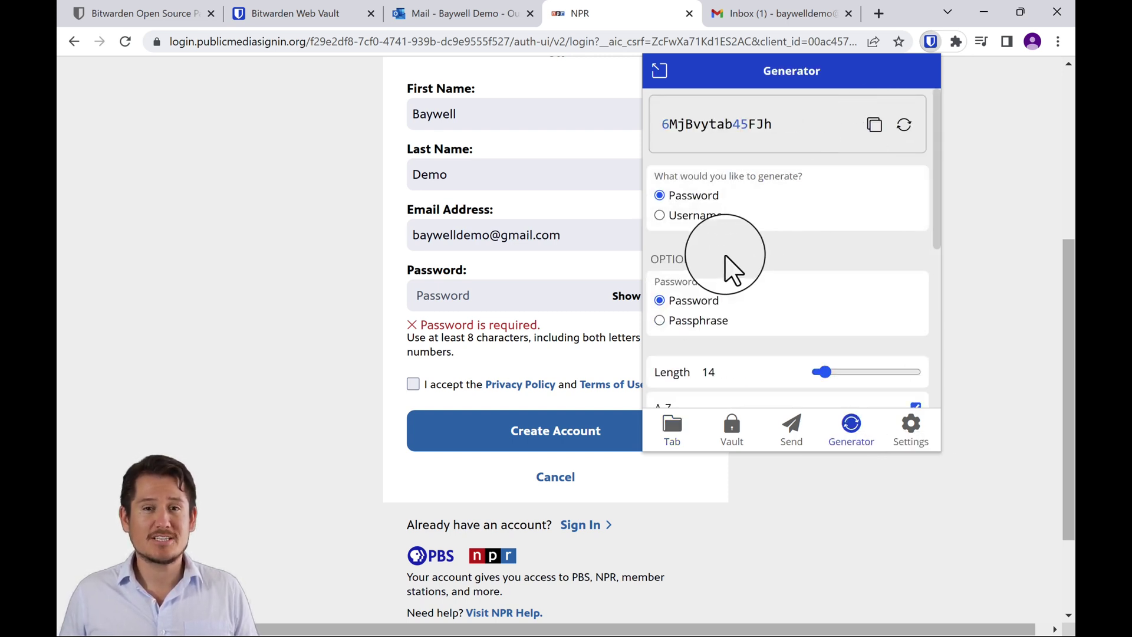
left_click(699, 321)
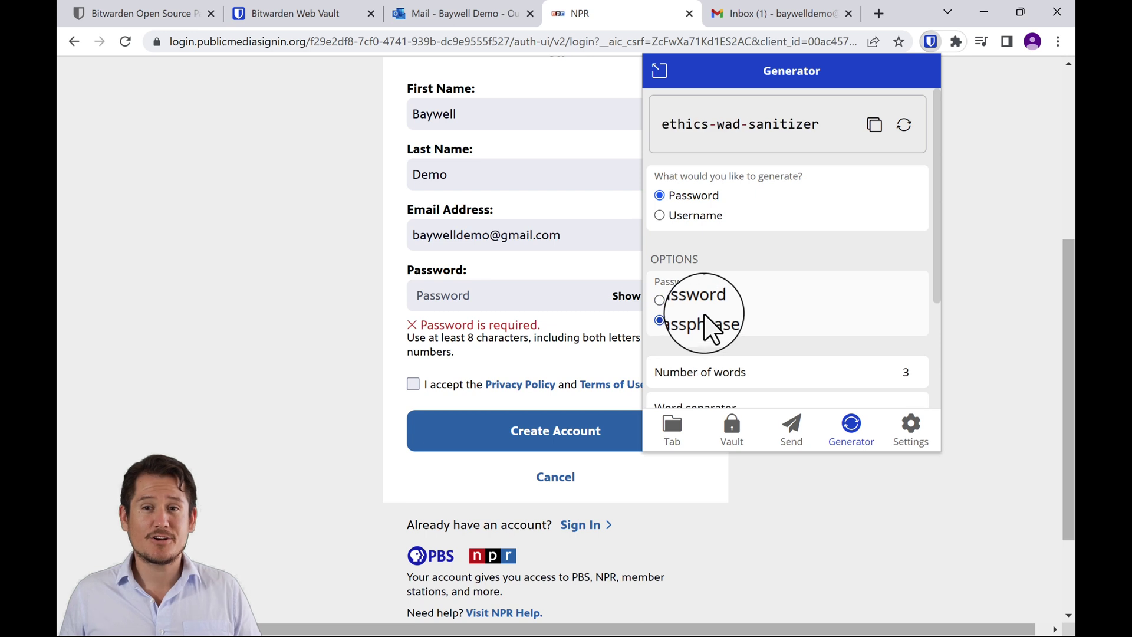
left_click(699, 301)
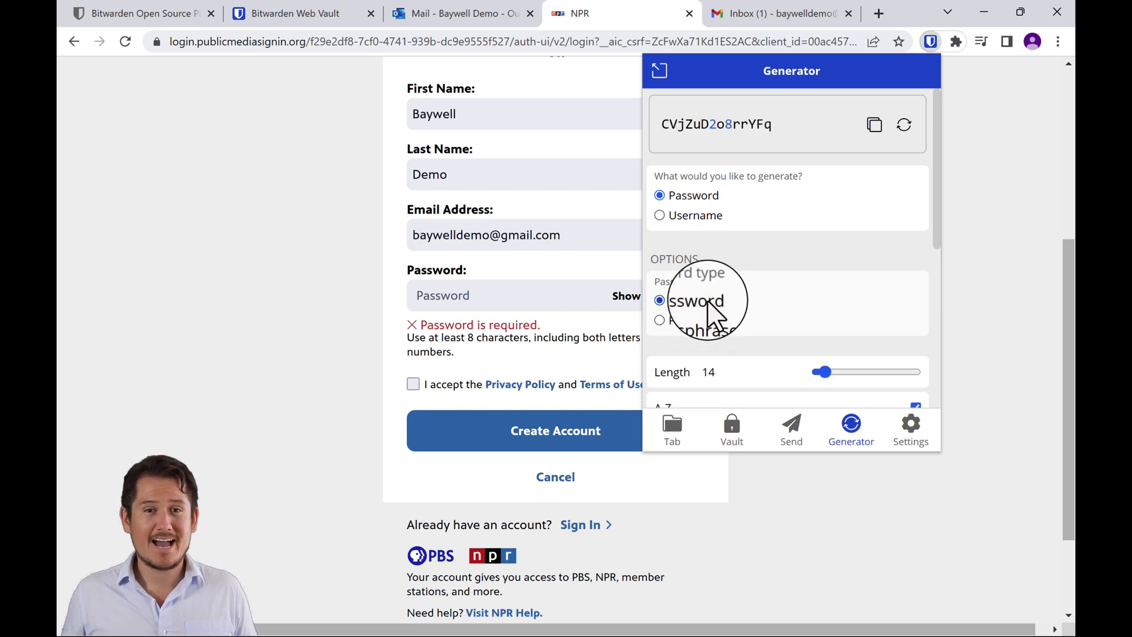
left_click_drag(806, 373, 831, 372)
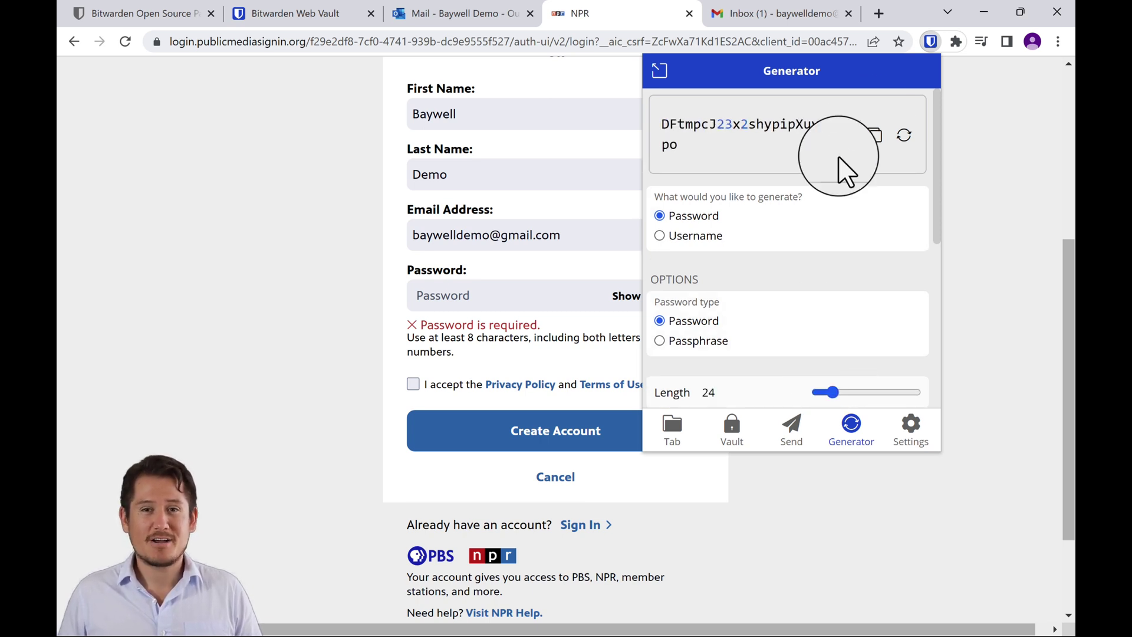
Copy the generated password and enable the !@#$%^&* special characters
left_click(882, 145)
scroll(858, 336, "down", 5)
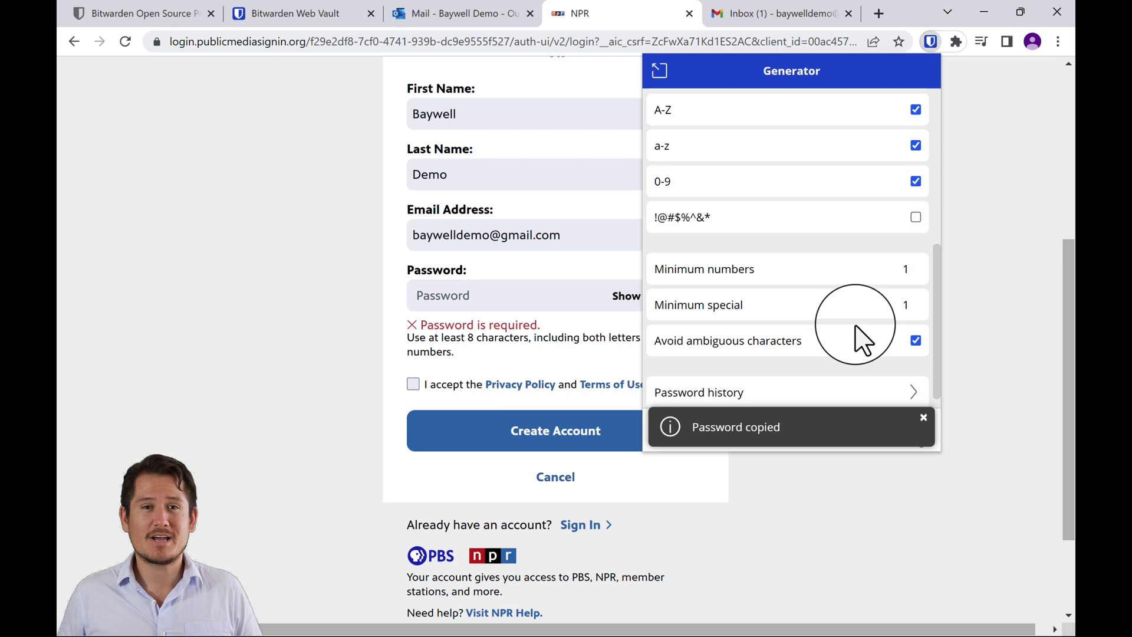
scroll(861, 317, "up", 4)
scroll(824, 253, "down", 3)
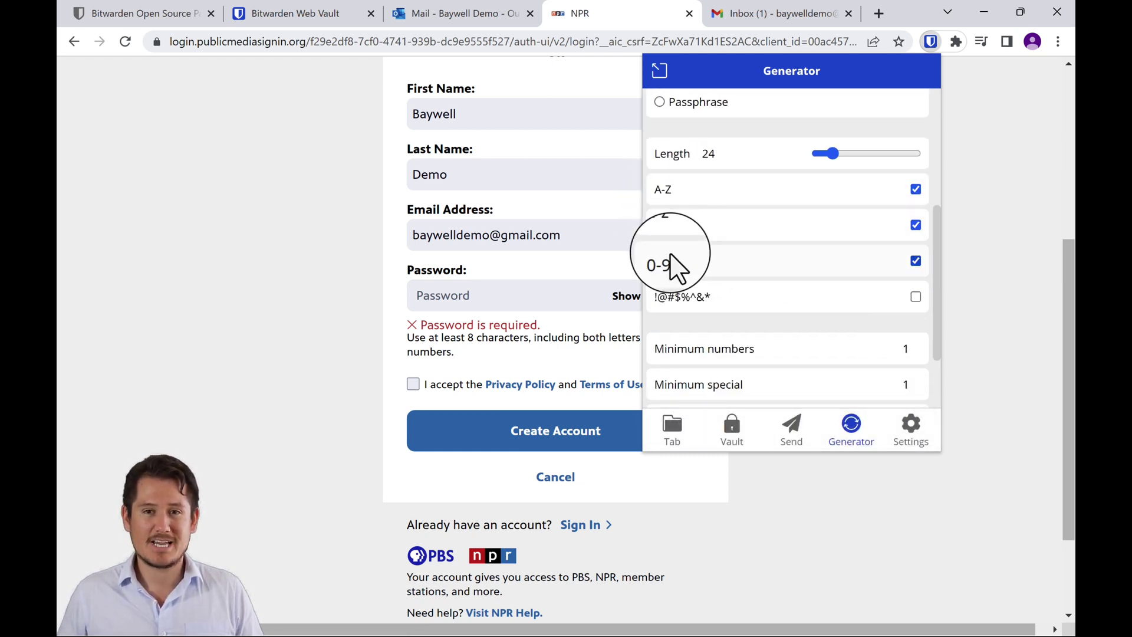
left_click(916, 297)
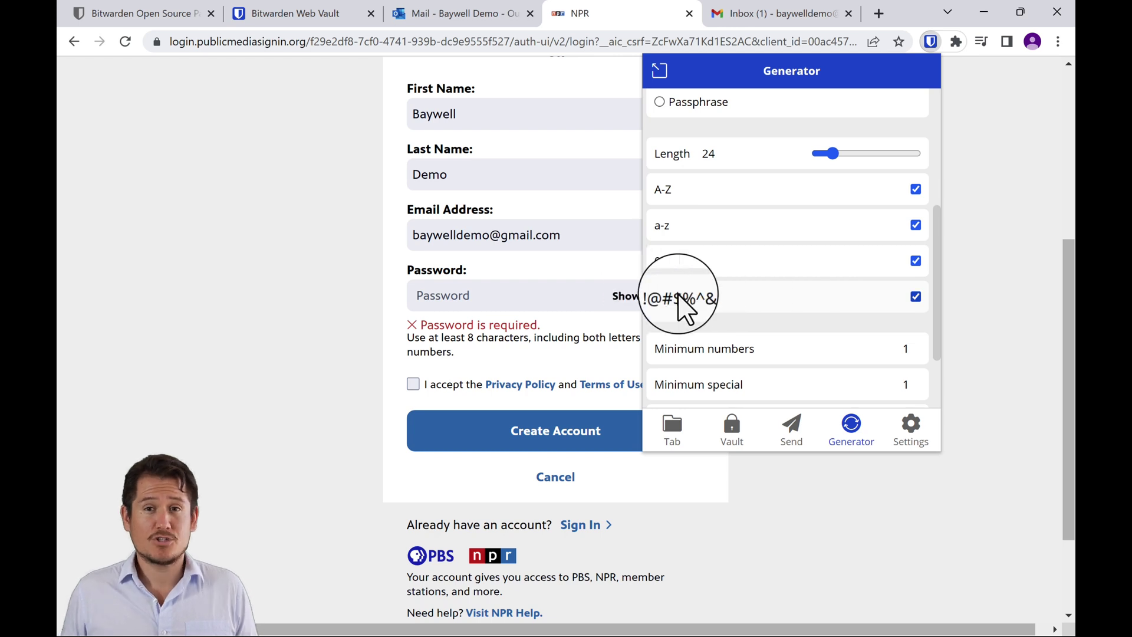
scroll(809, 323, "down", 2)
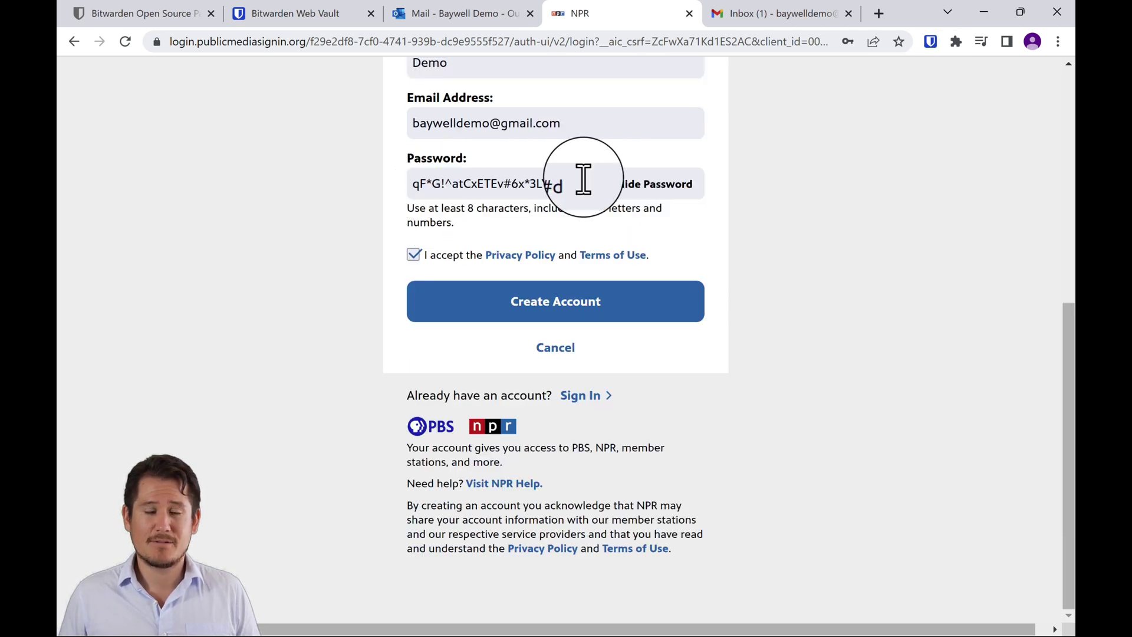
Create the NPR account, then choose the listed Gmail account to sign in
left_click(586, 310)
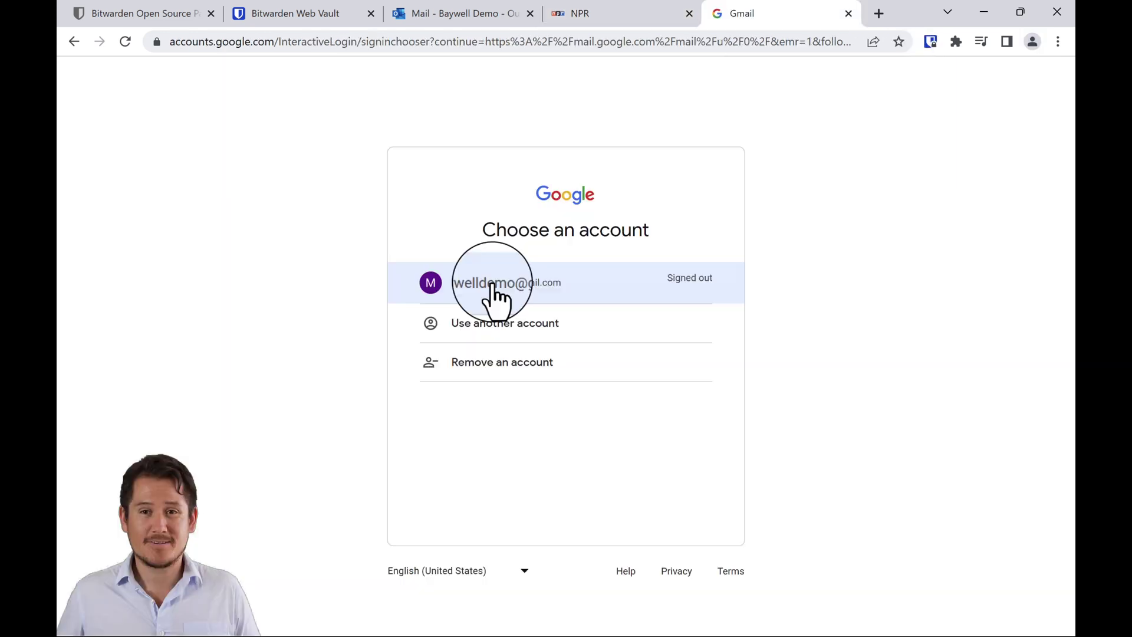
left_click(502, 293)
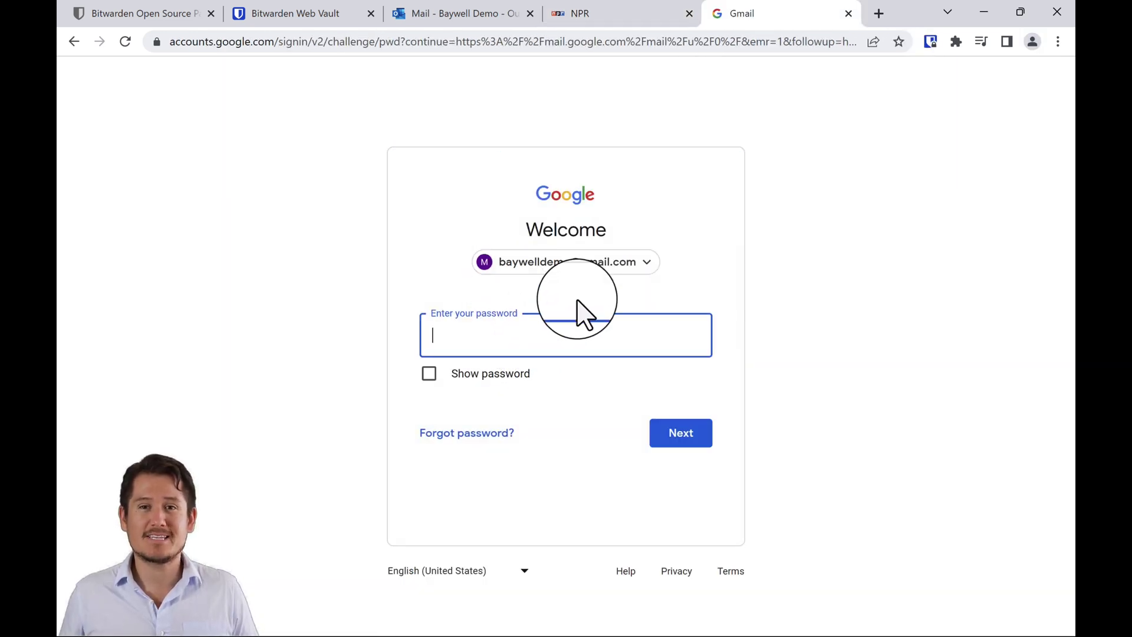
Copy the saved Gmail password from the Bitwarden popup and paste it to sign in to Google
left_click(932, 42)
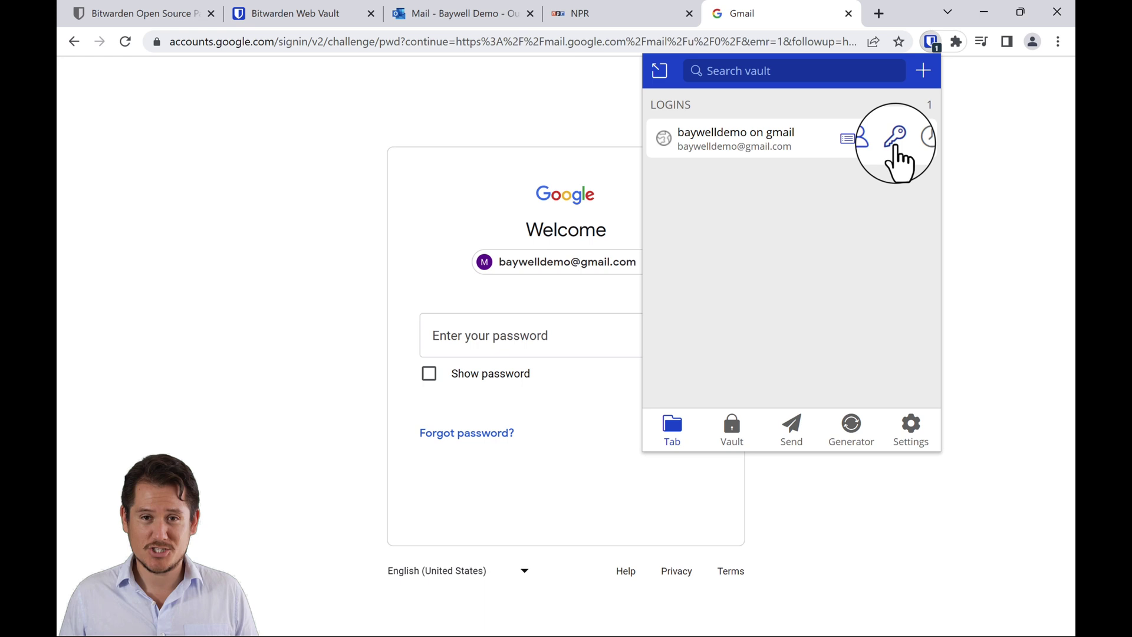
left_click(895, 141)
left_click(507, 330)
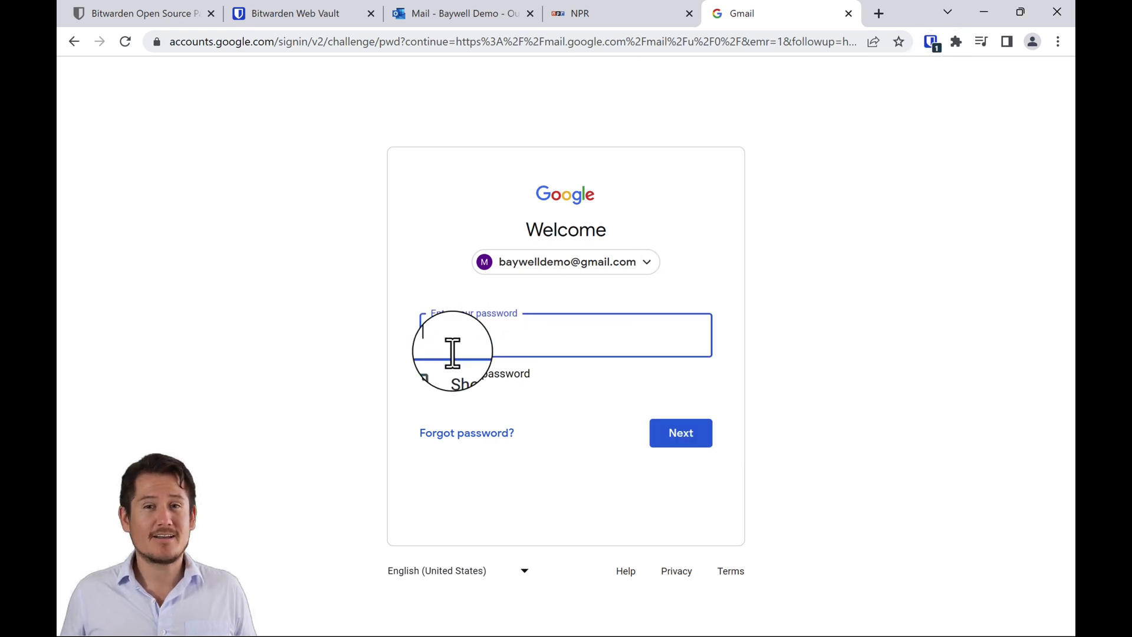
right_click(460, 341)
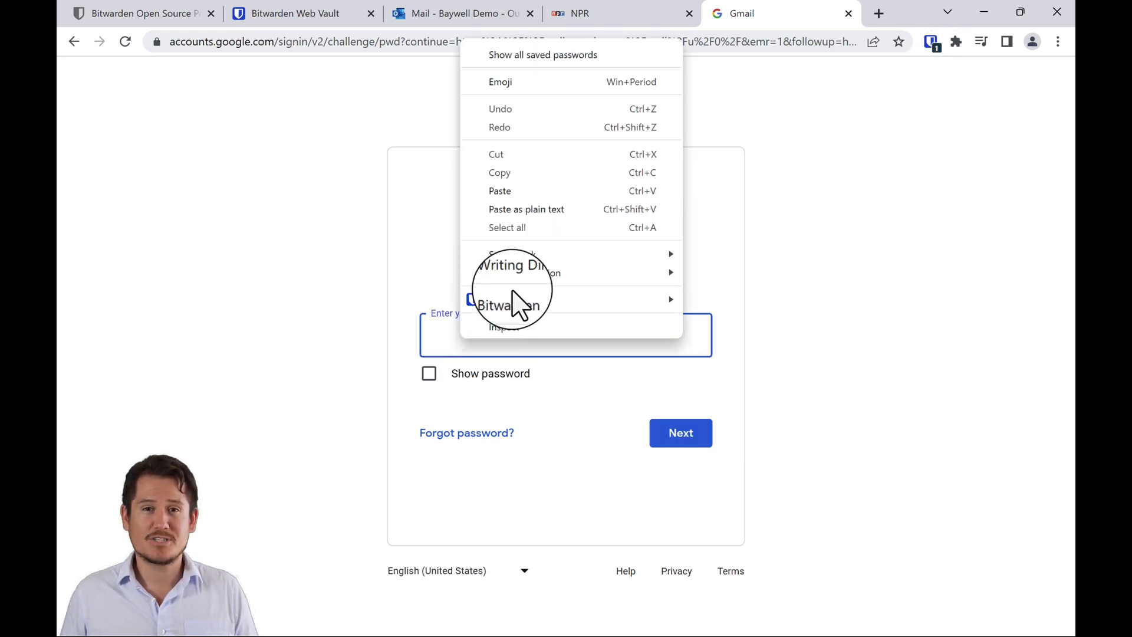
left_click(528, 192)
left_click(669, 427)
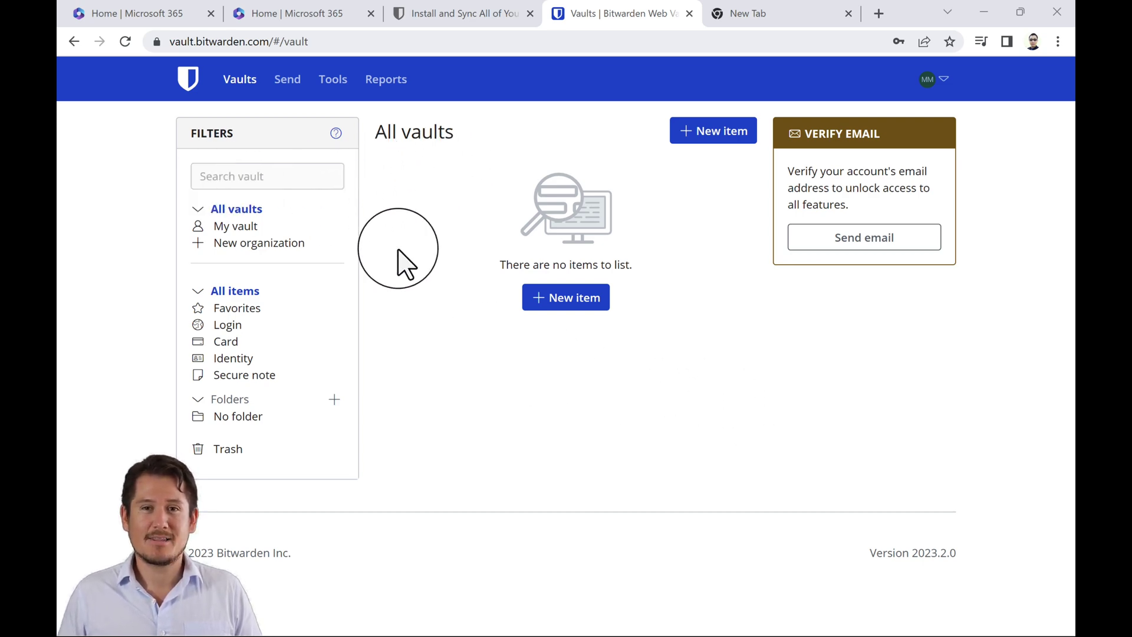
Create a new vault item and set its type to Card
left_click(567, 297)
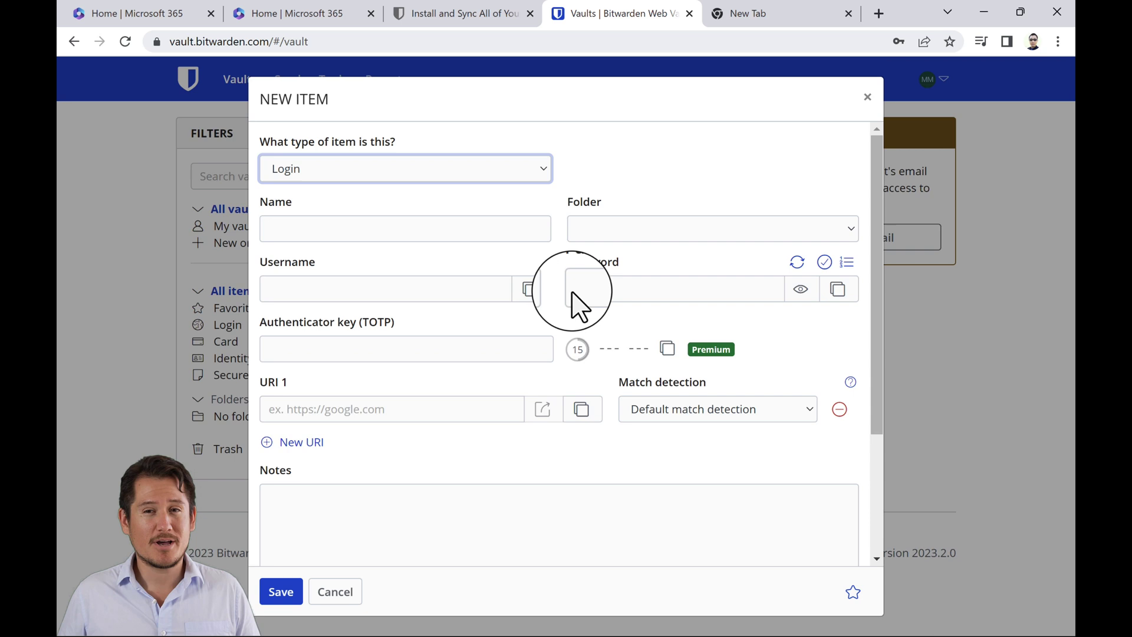
left_click(438, 168)
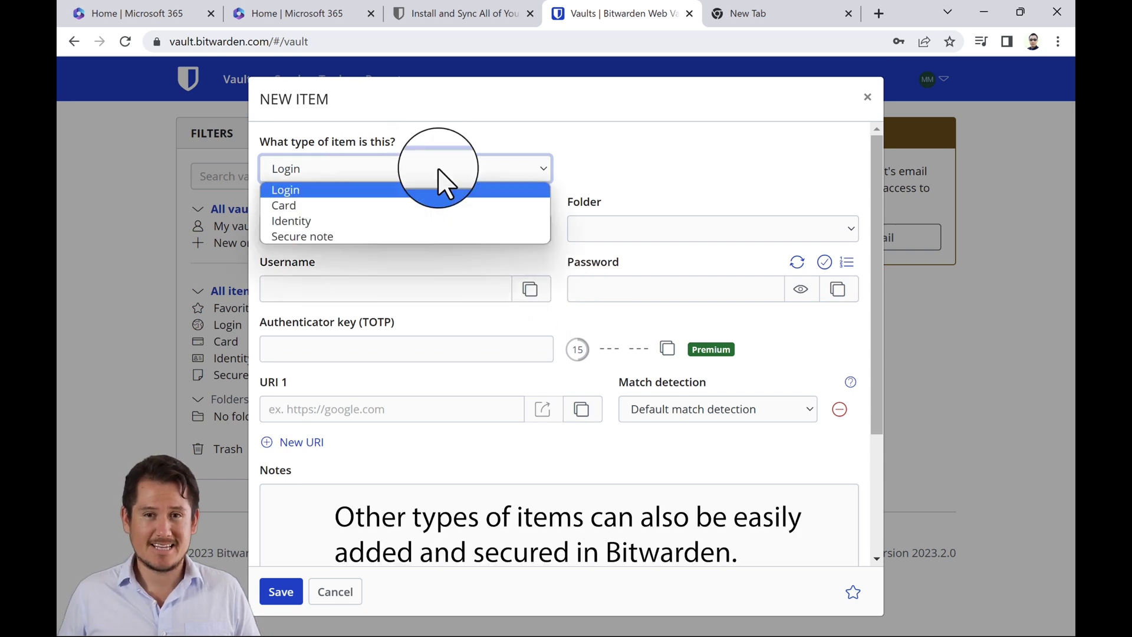
left_click(436, 206)
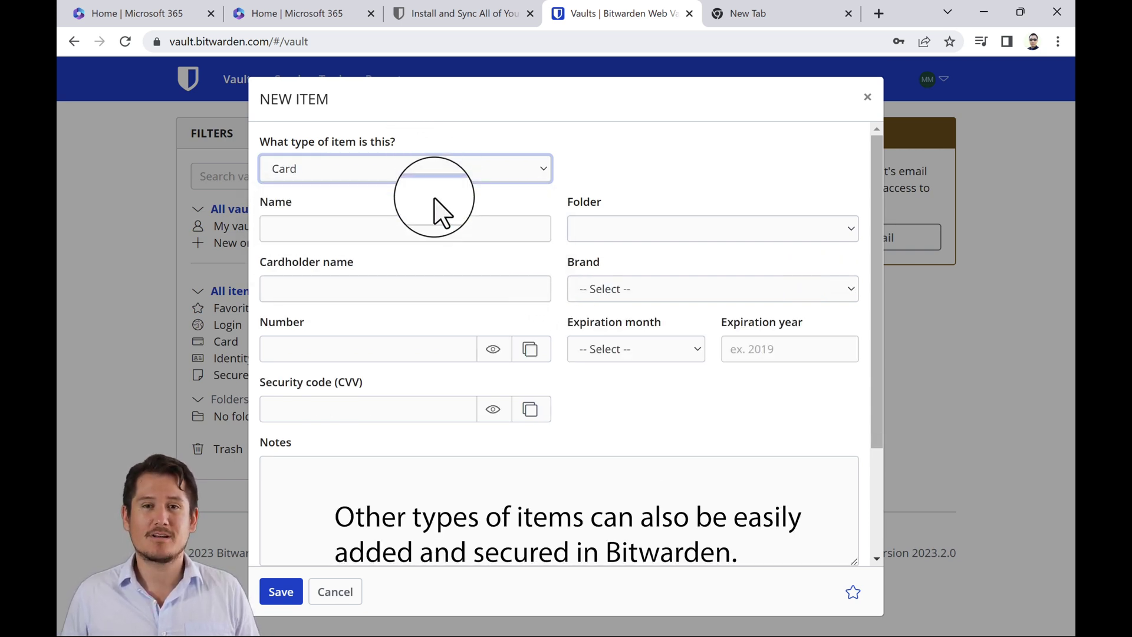